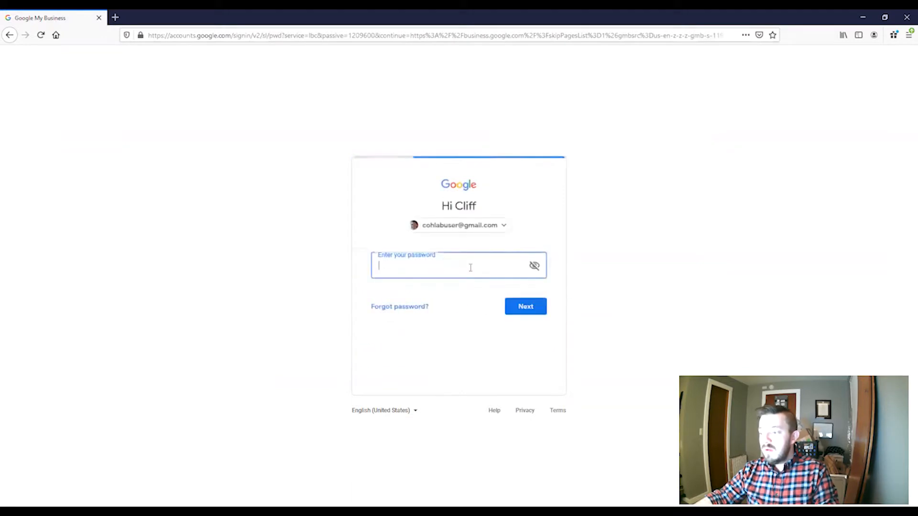
- Sign in with the account password and begin adding a single new location
{"action": "type", "text": "•••••••••••••"}
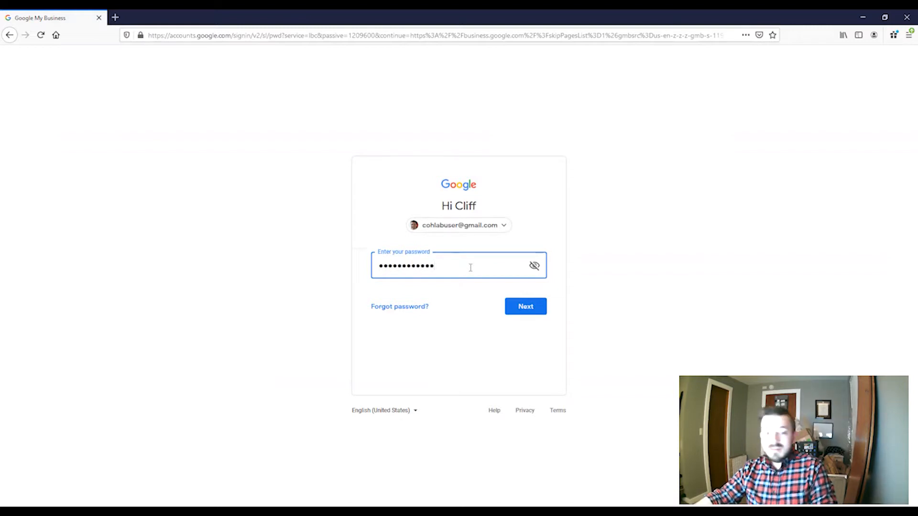
{"action": "key", "text": "Return"}
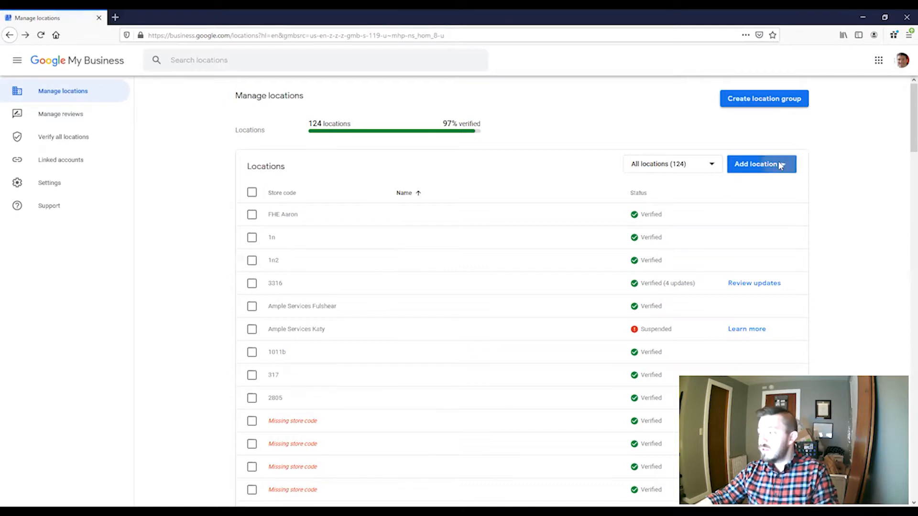
{"action": "left_click", "coordinate": [780, 165]}
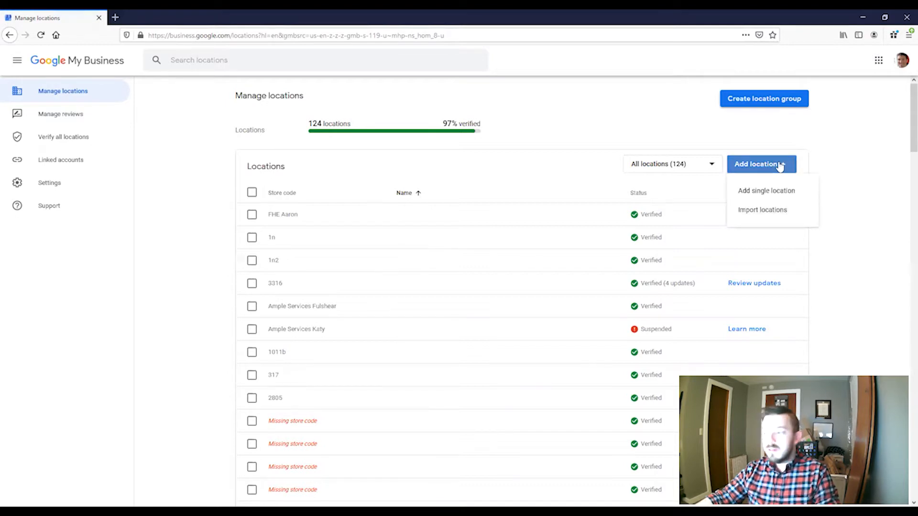
{"action": "left_click", "coordinate": [765, 190]}
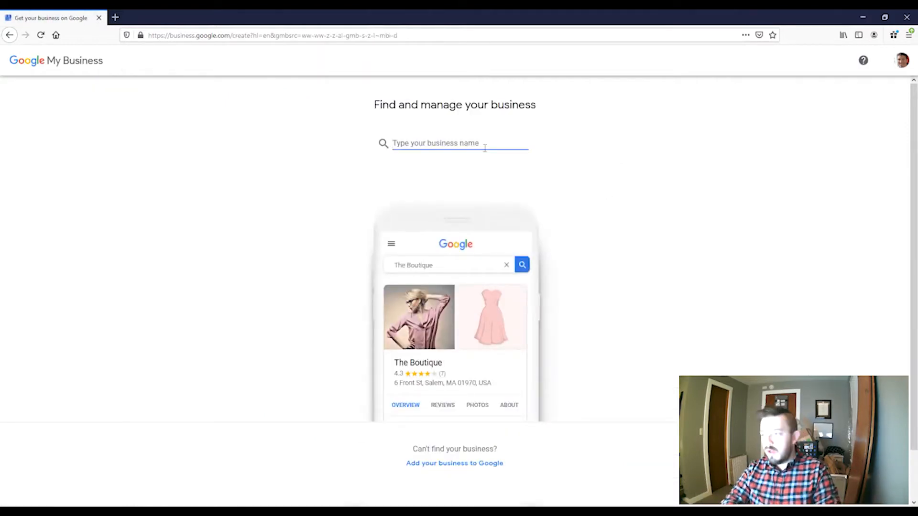
- Create a new business named 'Gruber Carpentry'
{"action": "type", "text": "Gruber Ca"}
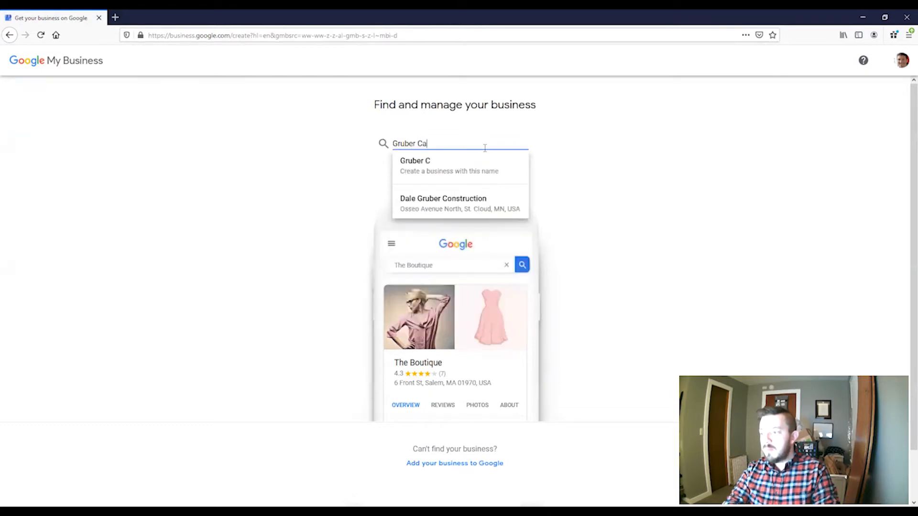
{"action": "type", "text": "rpentry"}
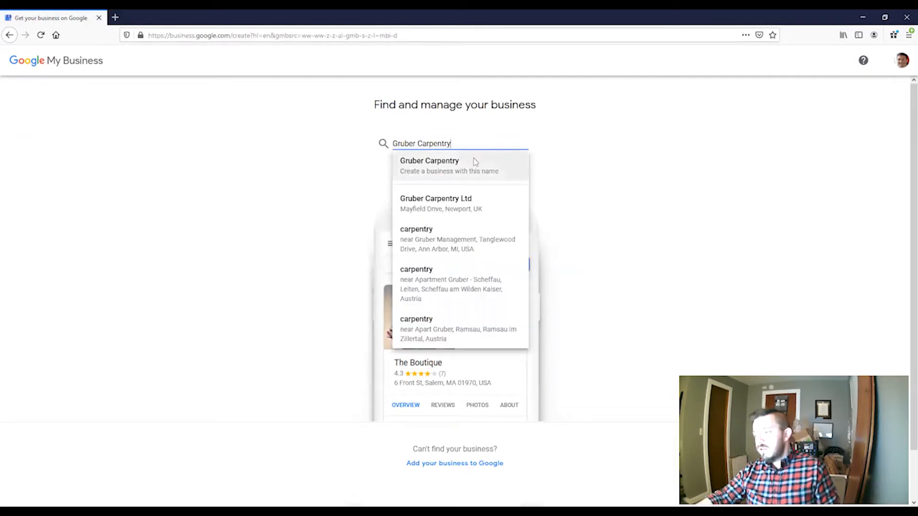
{"action": "left_click", "coordinate": [472, 163]}
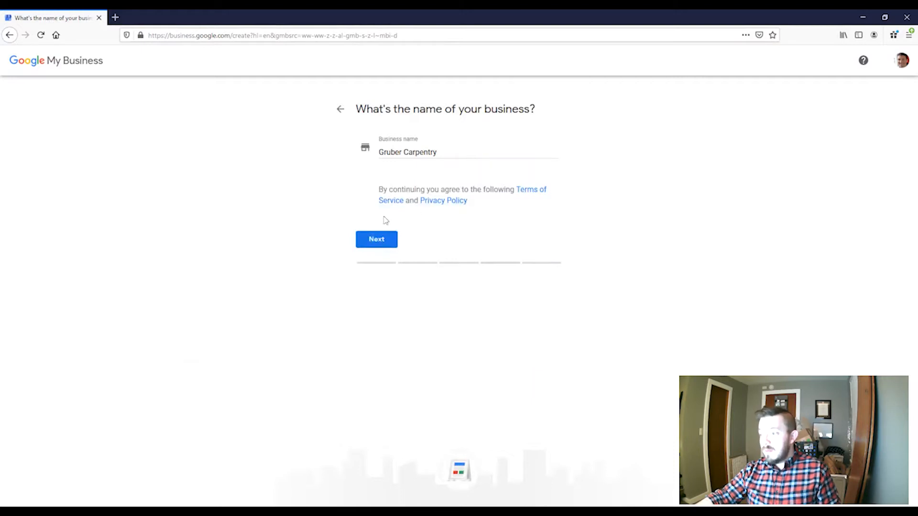
{"action": "left_click", "coordinate": [376, 240]}
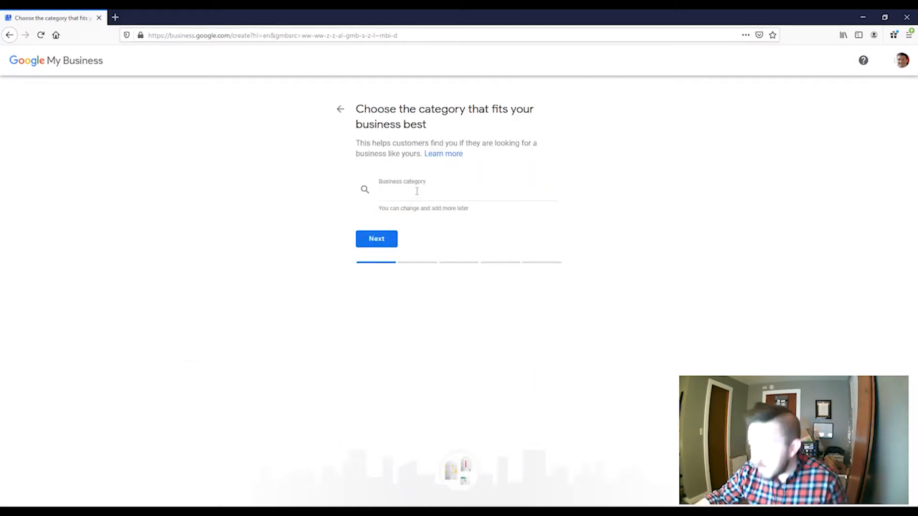
- Set the business category to Carpenter
{"action": "type", "text": "Carpenter"}
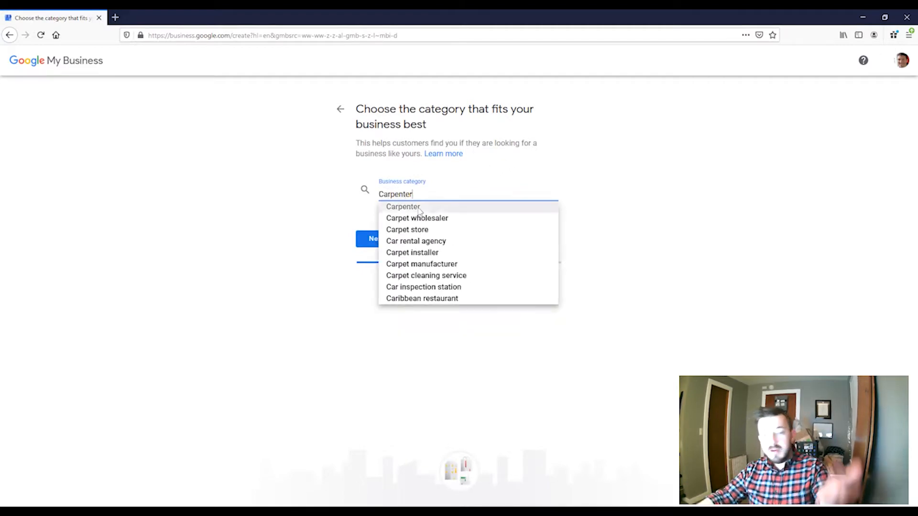
{"action": "left_click", "coordinate": [413, 207]}
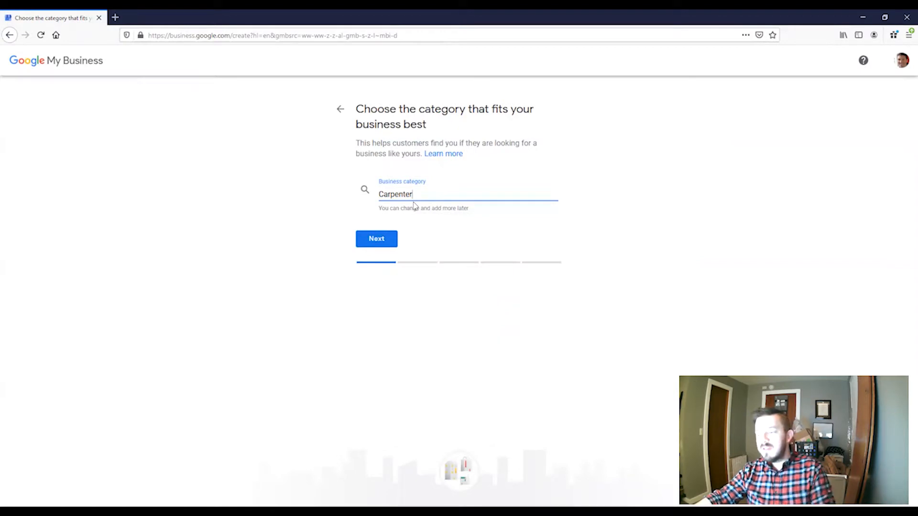
{"action": "left_click", "coordinate": [386, 240]}
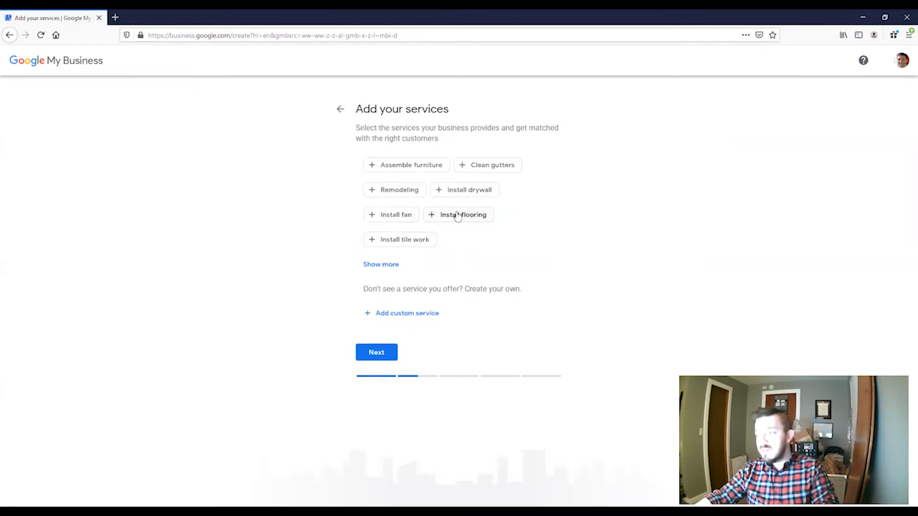
- Offer 'Assemble furniture' as a service and answer No to having a customer-visitable location
{"action": "left_click", "coordinate": [430, 170]}
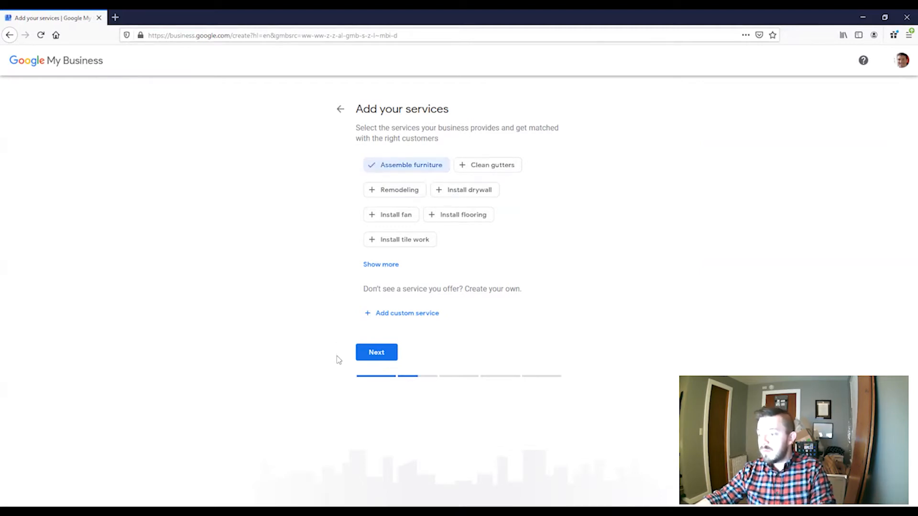
{"action": "left_click", "coordinate": [369, 354]}
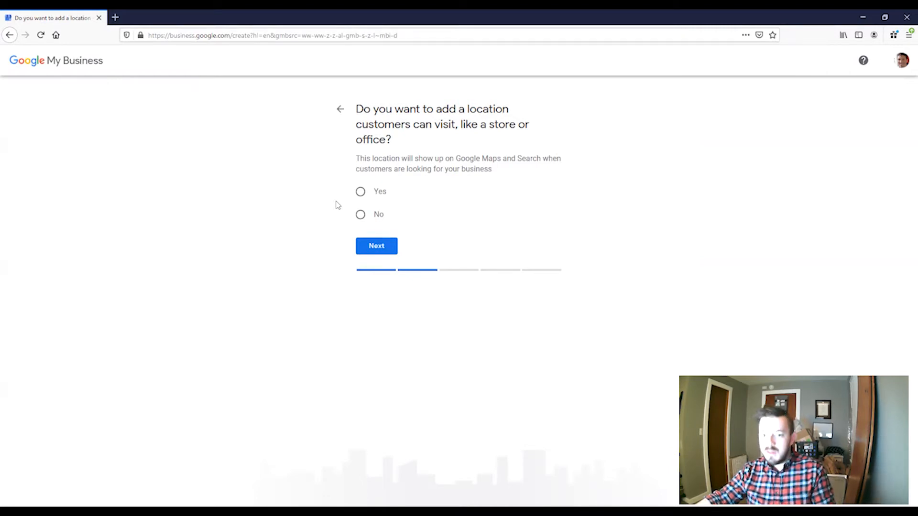
{"action": "left_click", "coordinate": [360, 214]}
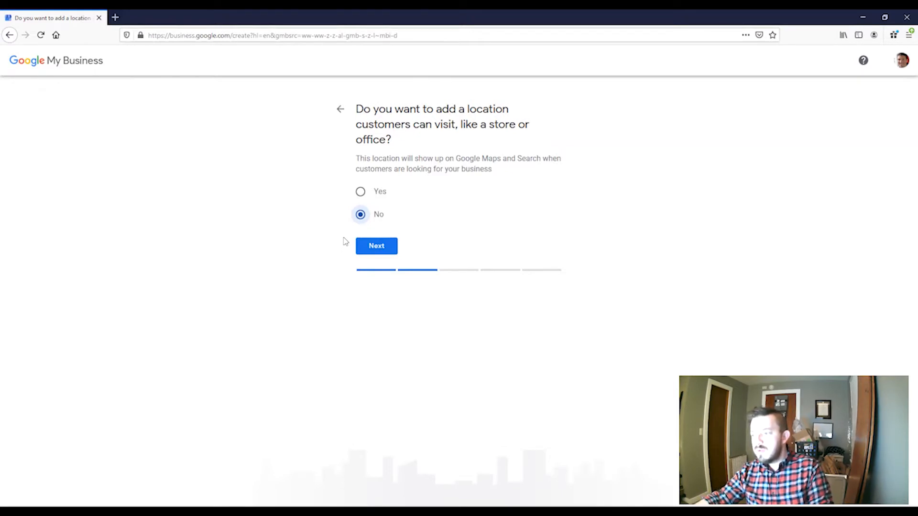
{"action": "left_click", "coordinate": [376, 246]}
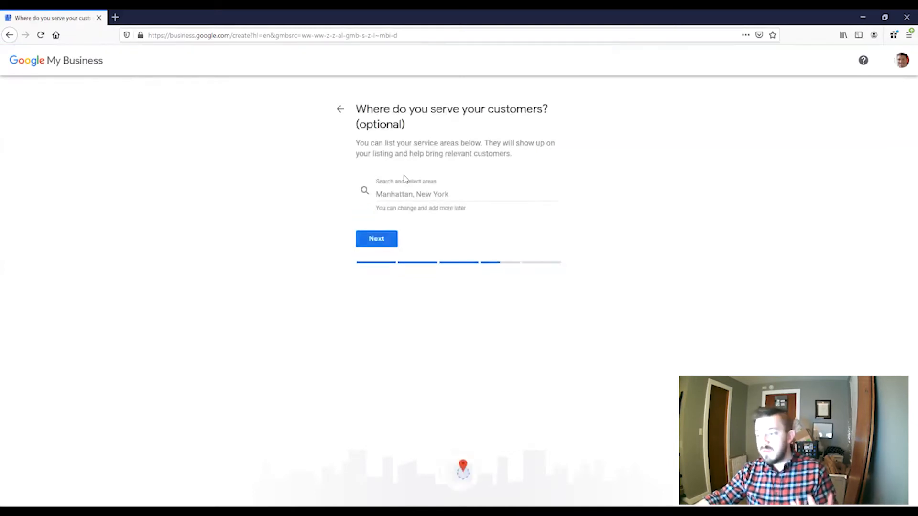
- Keep 56378, Sauk Centre, MN as the only service area, removing Stearns County and Minnesota
{"action": "left_click", "coordinate": [397, 193]}
{"action": "type", "text": "56378"}
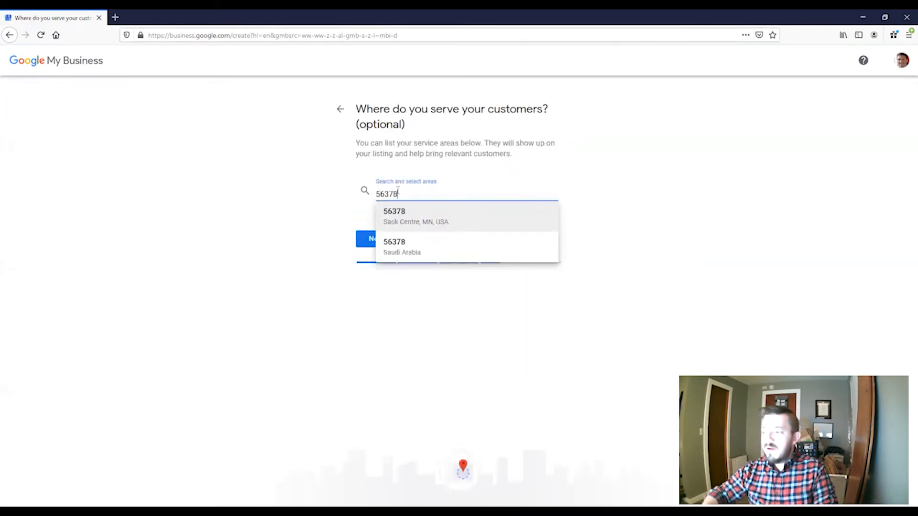
{"action": "left_click", "coordinate": [397, 220]}
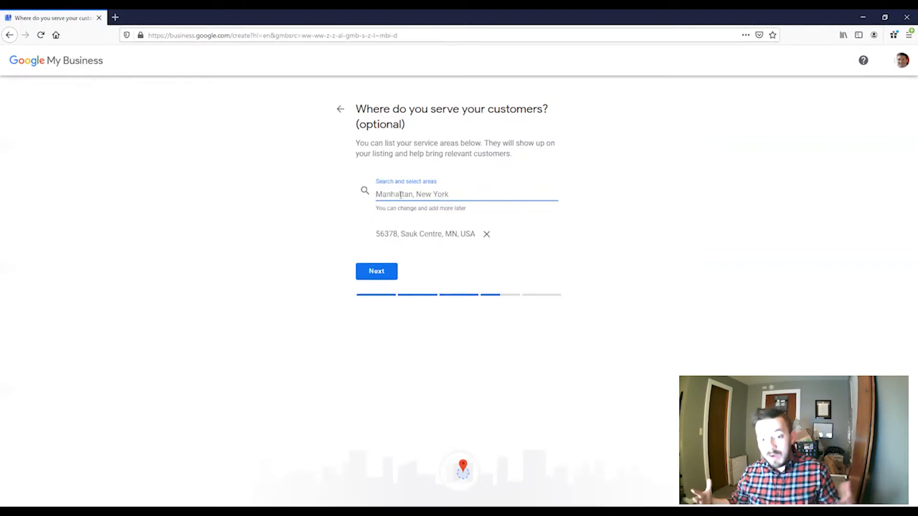
{"action": "type", "text": "Stearns County"}
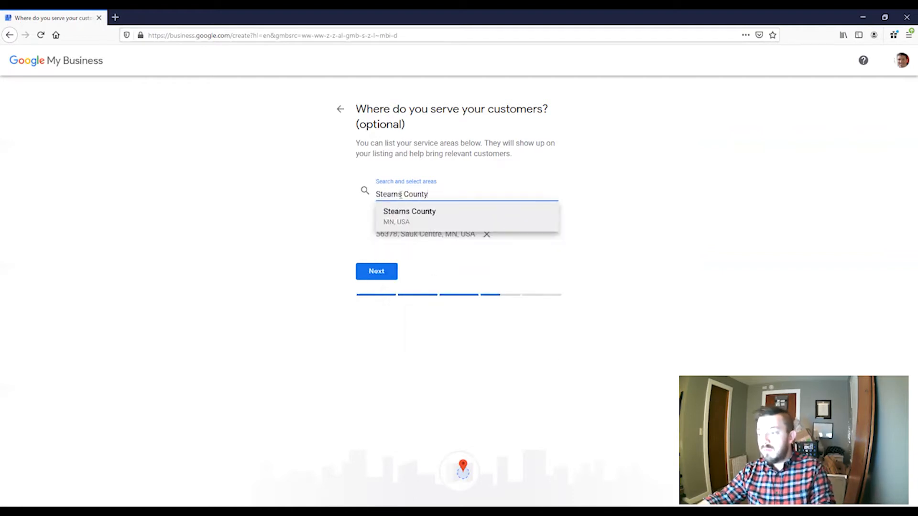
{"action": "left_click", "coordinate": [402, 214]}
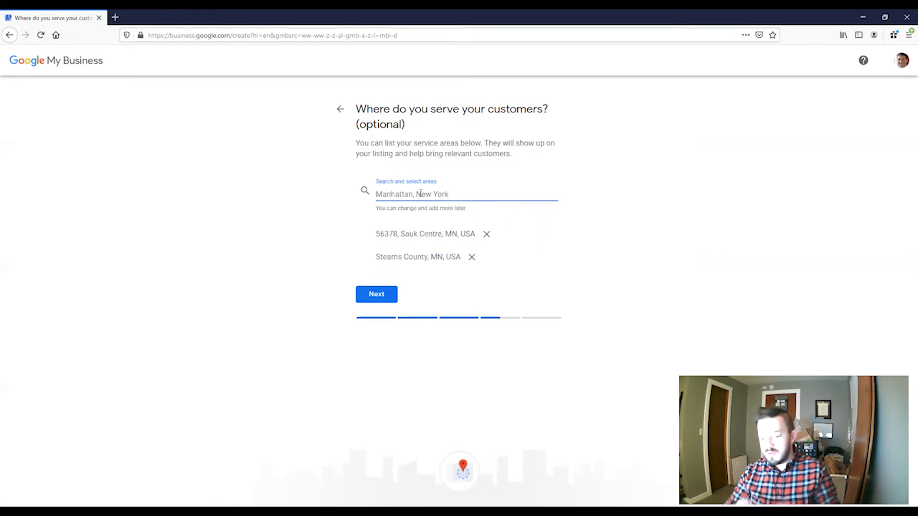
{"action": "type", "text": "Minnesota"}
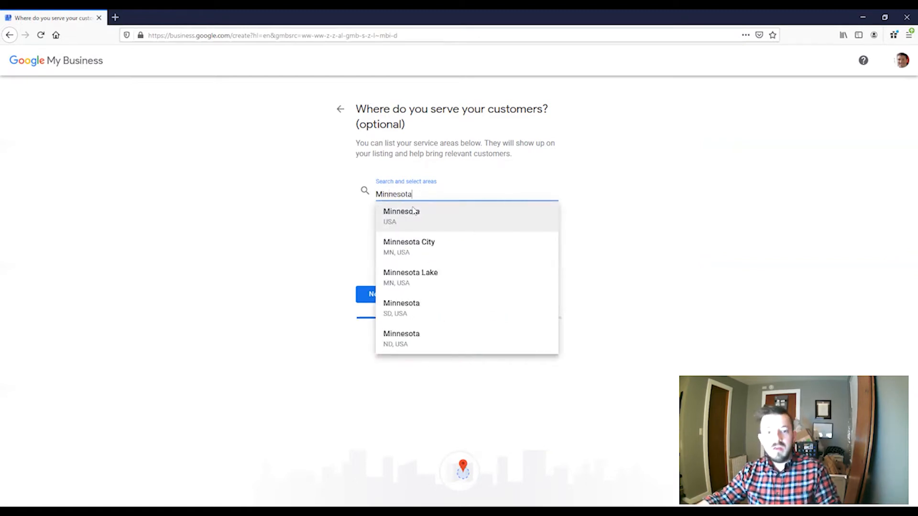
{"action": "left_click", "coordinate": [414, 210]}
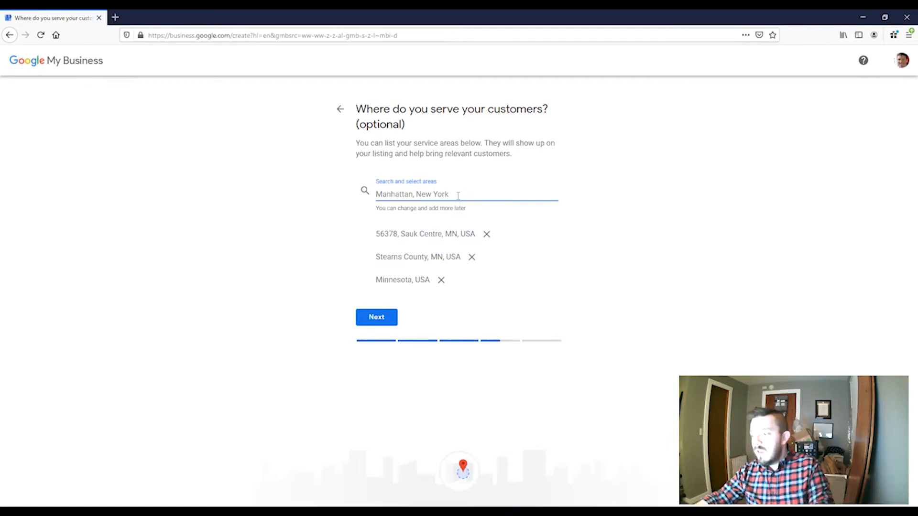
{"action": "left_click", "coordinate": [472, 257]}
{"action": "left_click", "coordinate": [440, 256]}
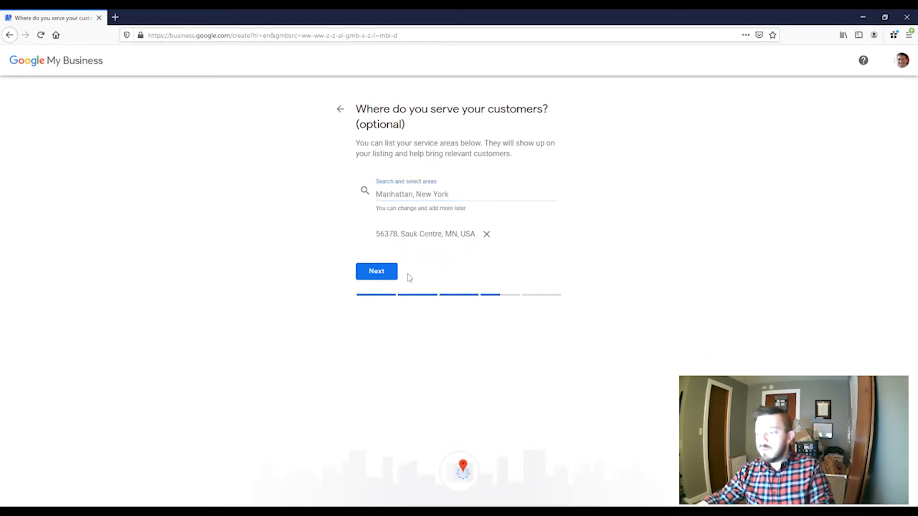
{"action": "left_click", "coordinate": [371, 275]}
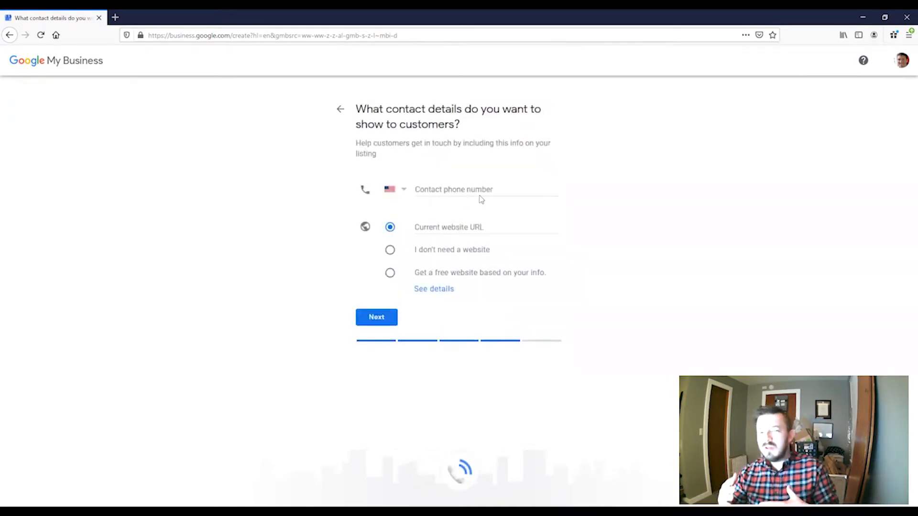
- Enter the business phone number and opt for a free website built from the business info
{"action": "left_click", "coordinate": [472, 187]}
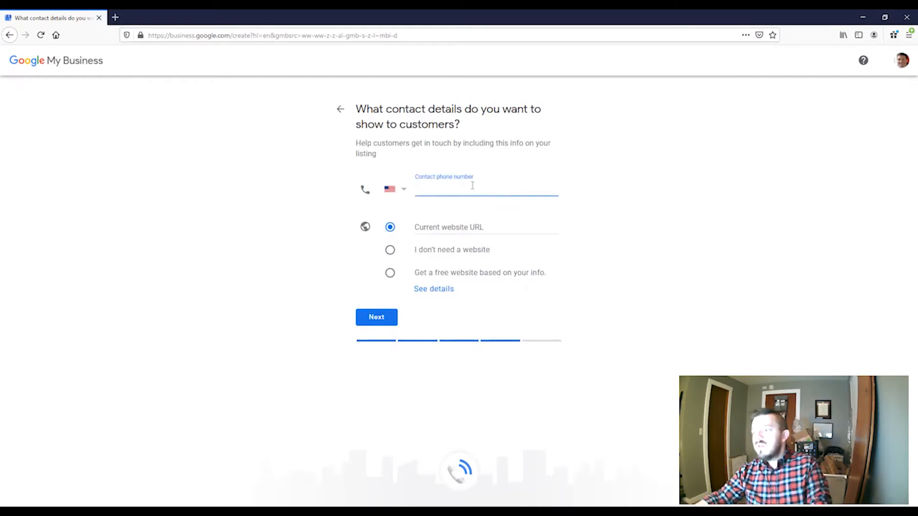
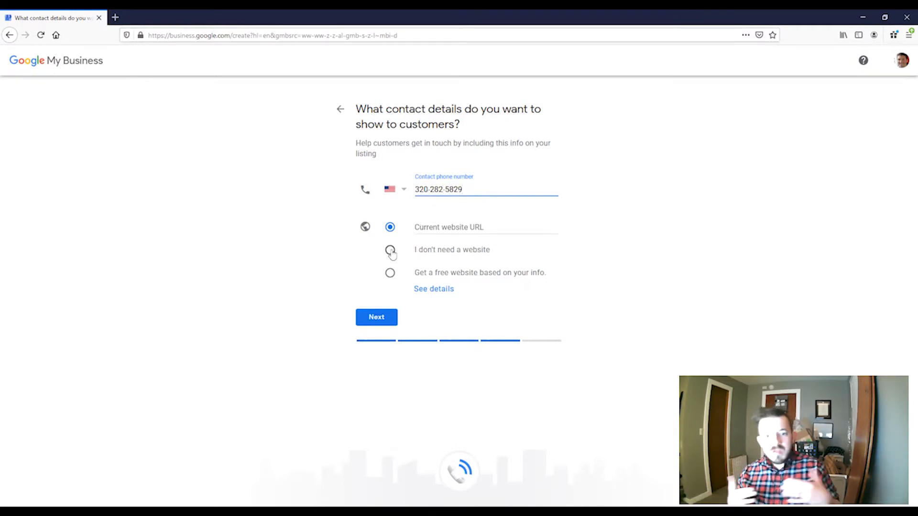
{"action": "left_click", "coordinate": [447, 228]}
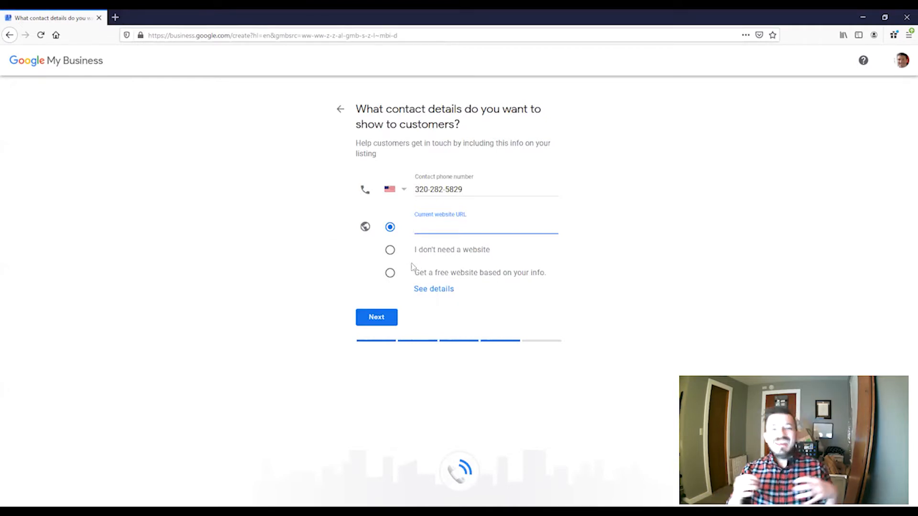
{"action": "left_click", "coordinate": [391, 274]}
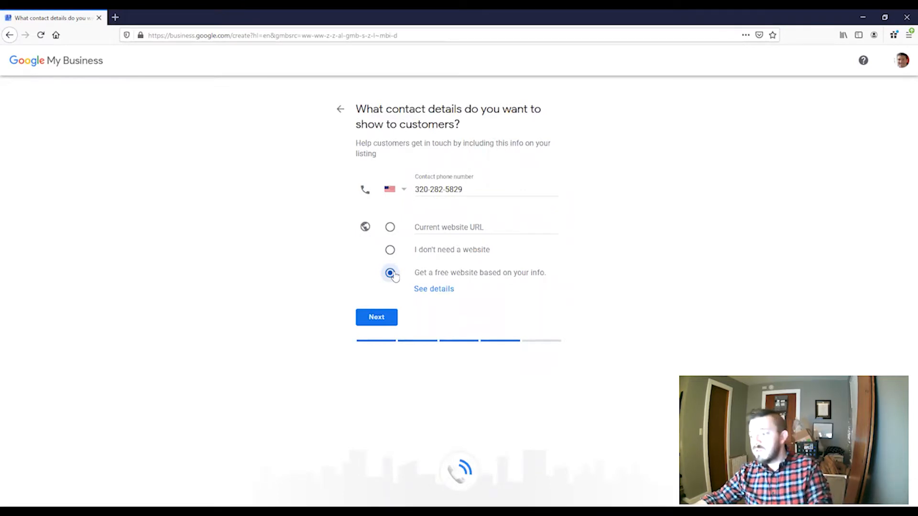
{"action": "left_click", "coordinate": [376, 315]}
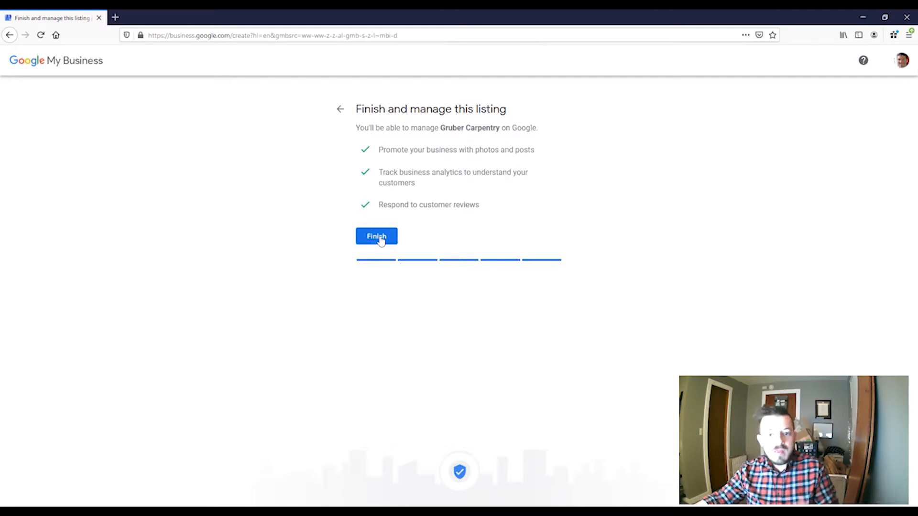
- Finish the listing, submit the mailing address, and show the other verification options
{"action": "left_click", "coordinate": [380, 238]}
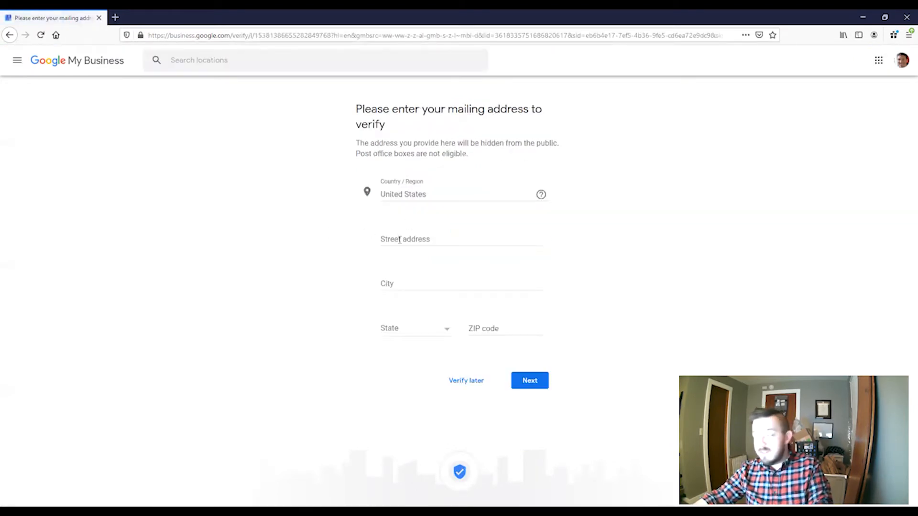
{"action": "left_click", "coordinate": [399, 240]}
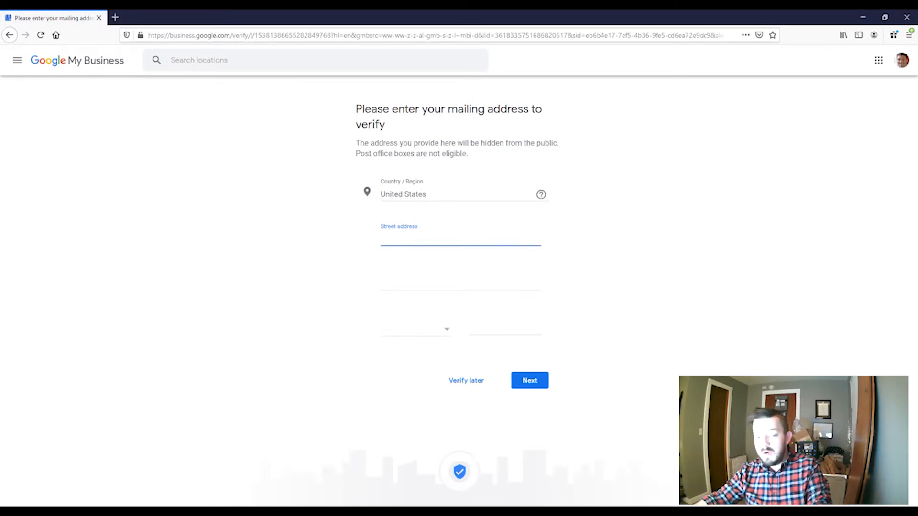
{"action": "left_click", "coordinate": [397, 284]}
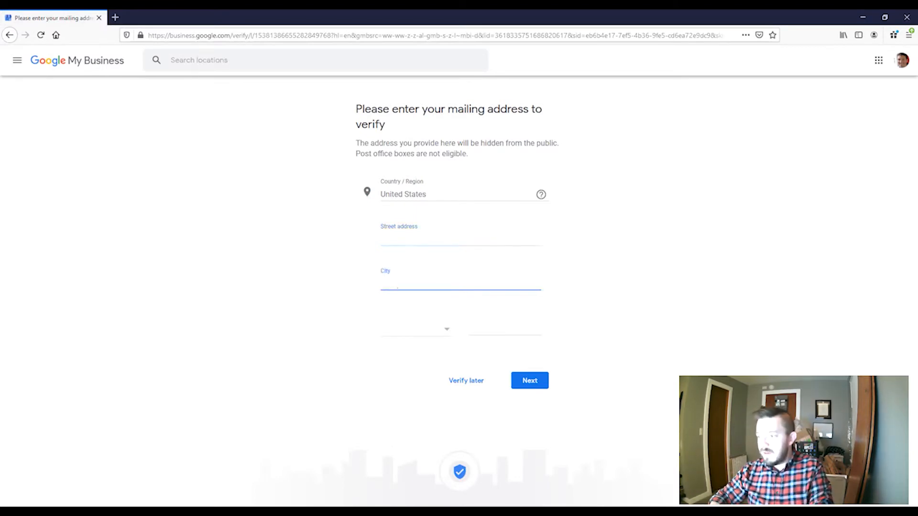
{"action": "key", "text": "Tab"}
{"action": "key", "text": "Tab"}
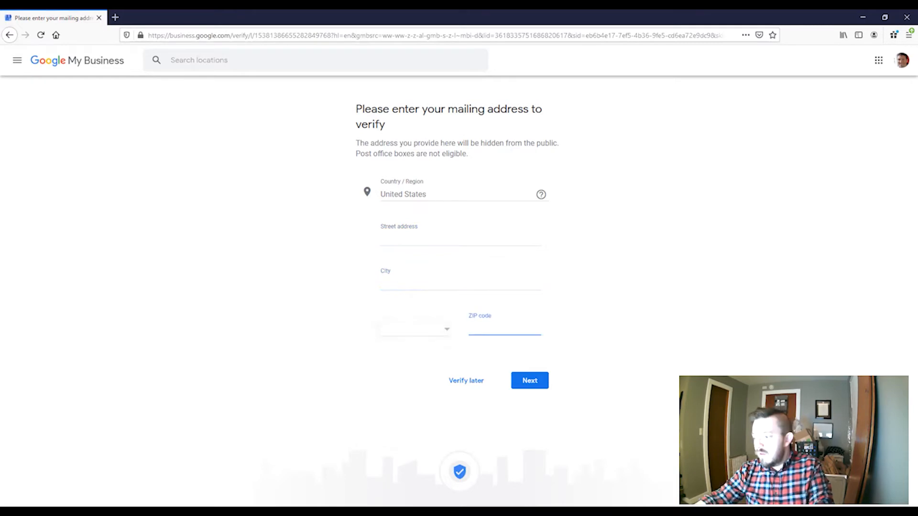
{"action": "left_click", "coordinate": [530, 381]}
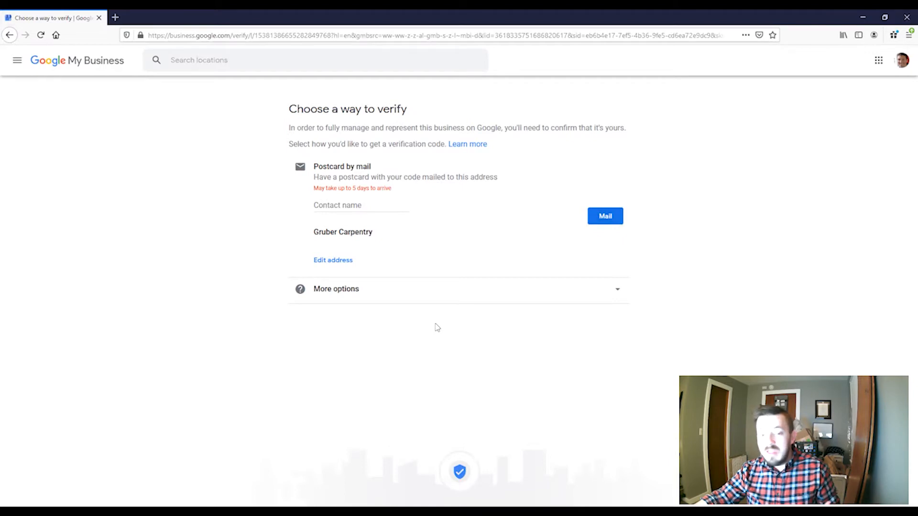
{"action": "left_click", "coordinate": [444, 300]}
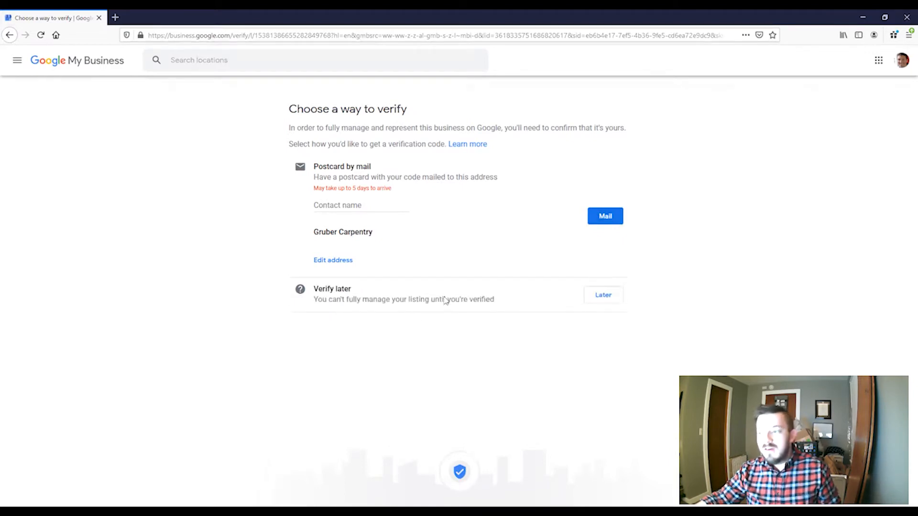
- Postpone verification until later and begin adding Gruber Carpentry's opening hours
{"action": "left_click", "coordinate": [607, 298]}
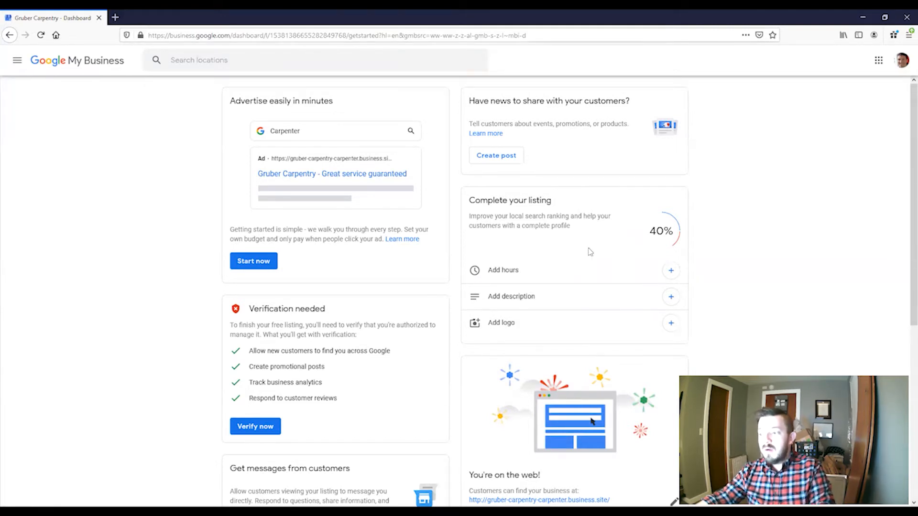
{"action": "left_click", "coordinate": [500, 271]}
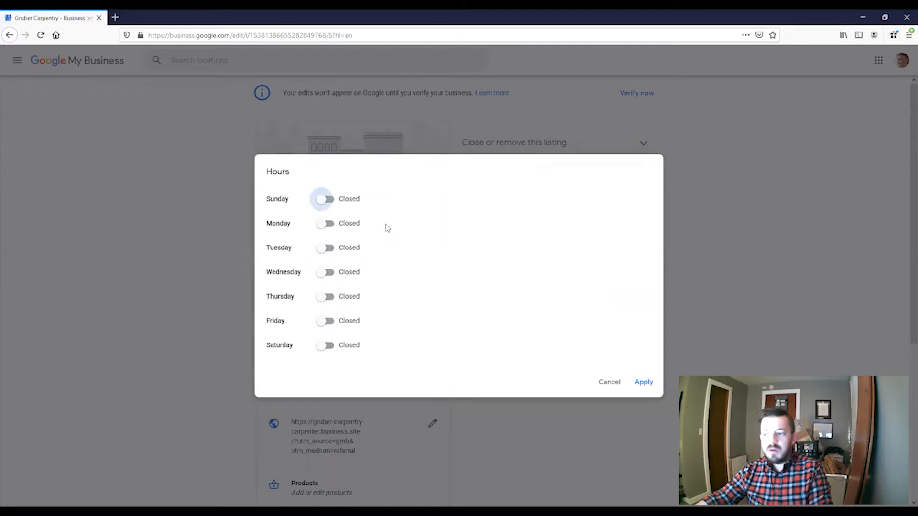
- Open Sunday from 3:00 pm to 10:00 pm
{"action": "left_click", "coordinate": [325, 200]}
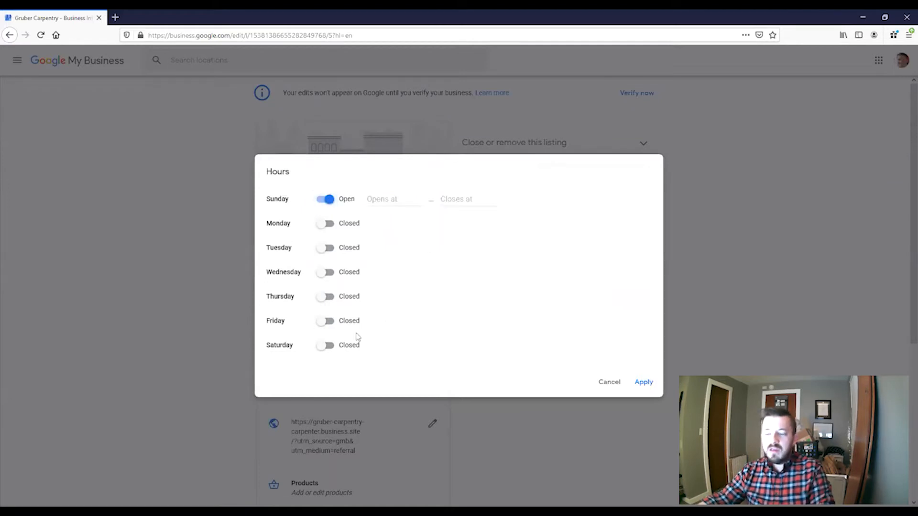
{"action": "left_click", "coordinate": [390, 203]}
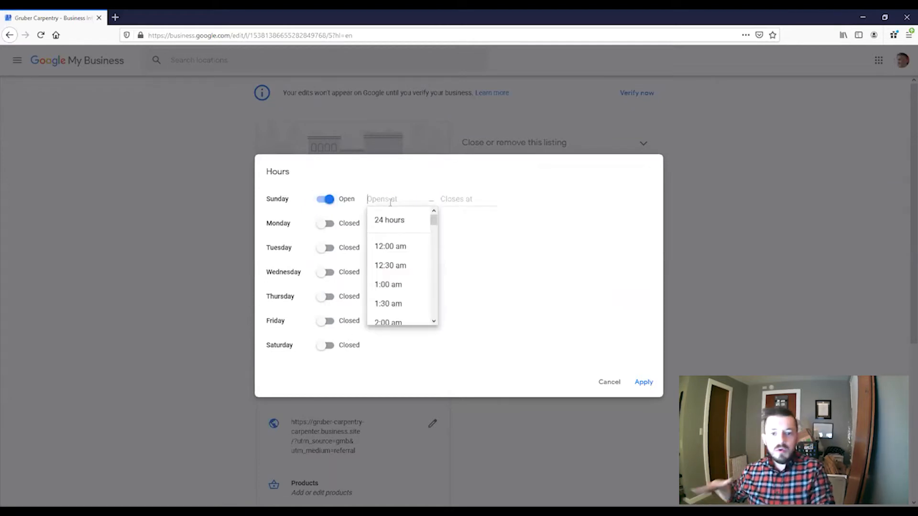
{"action": "left_click", "coordinate": [395, 188]}
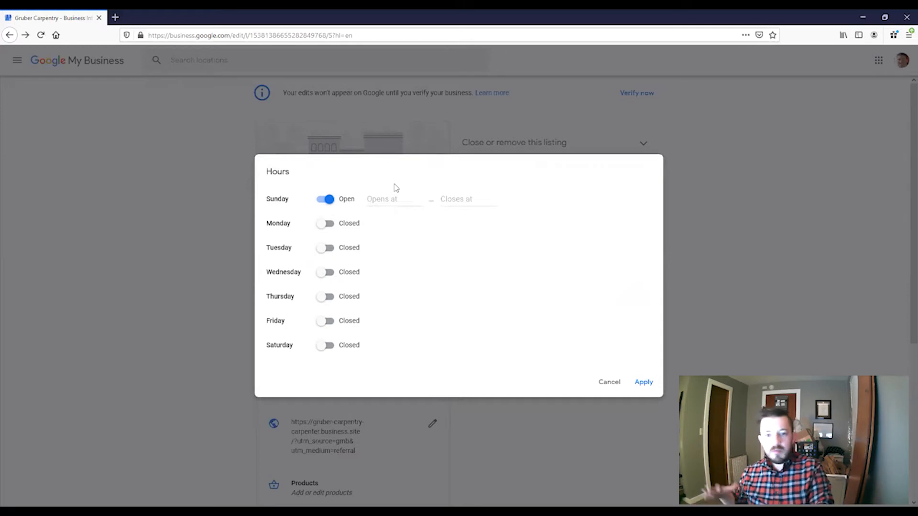
{"action": "left_click", "coordinate": [386, 202]}
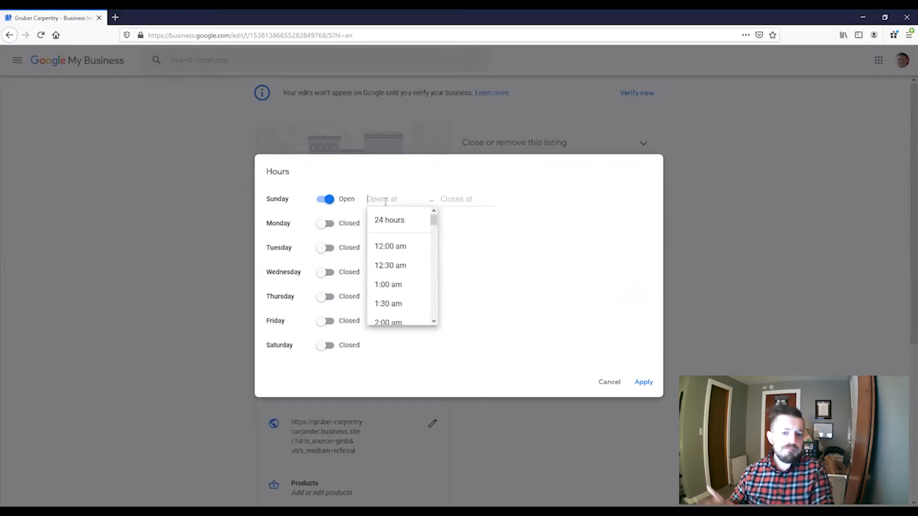
{"action": "type", "text": "3"}
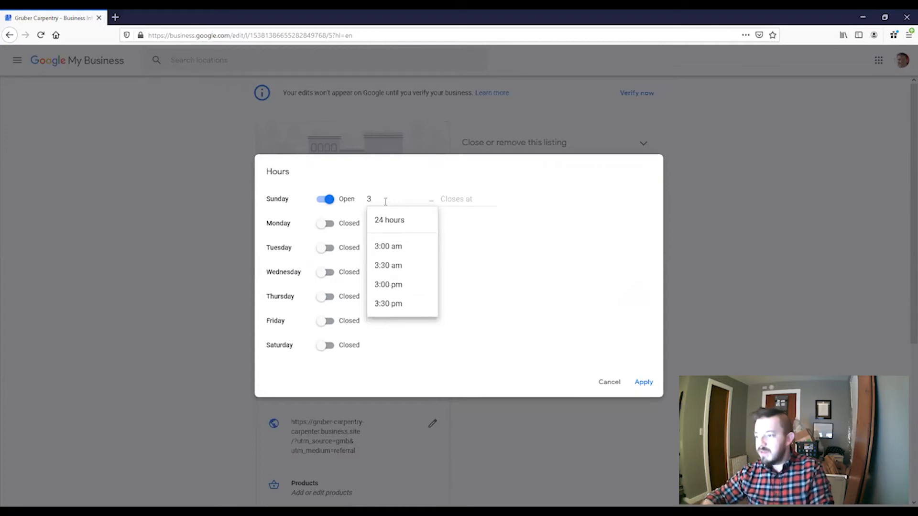
{"action": "left_click", "coordinate": [388, 285]}
{"action": "left_click", "coordinate": [455, 200]}
{"action": "type", "text": "10"}
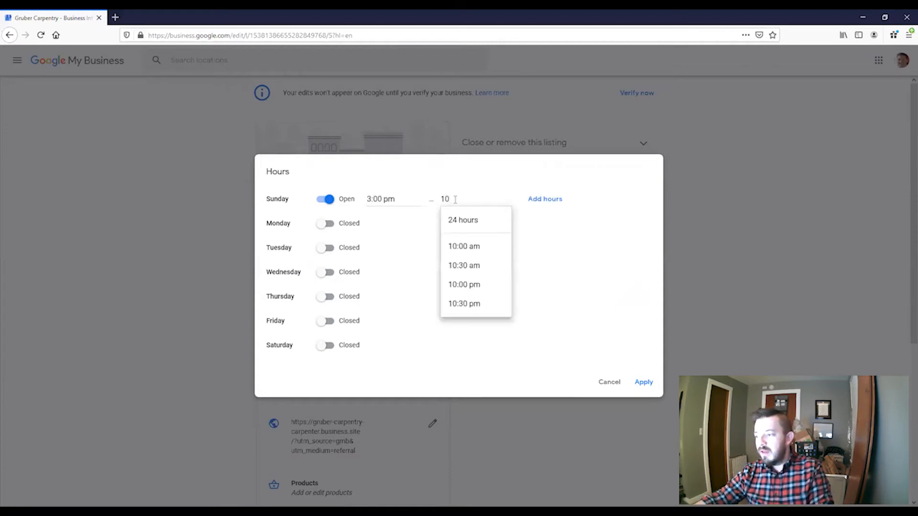
{"action": "left_click", "coordinate": [452, 285]}
- Open Saturday from 3:00 pm to 10:00 pm and save the weekly hours
{"action": "left_click", "coordinate": [329, 345]}
{"action": "left_click", "coordinate": [379, 343]}
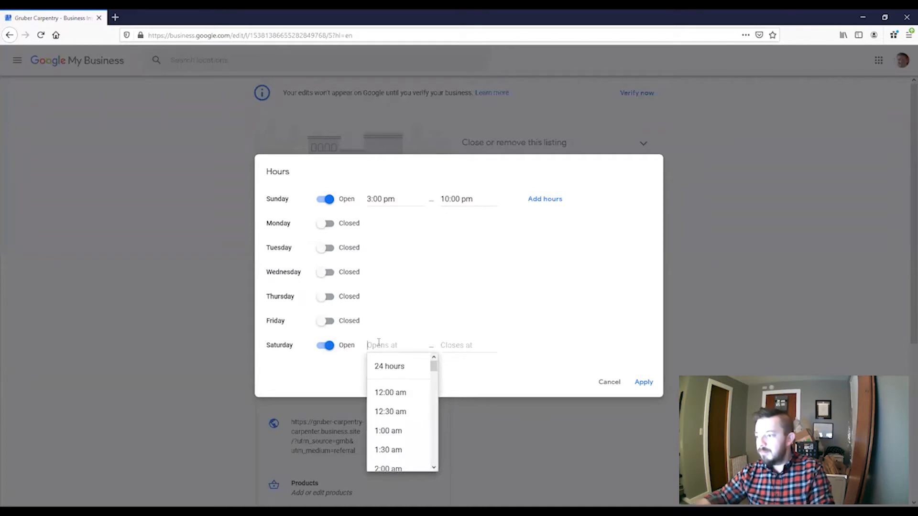
{"action": "type", "text": "3"}
{"action": "left_click", "coordinate": [388, 430]}
{"action": "left_click", "coordinate": [459, 345]}
{"action": "type", "text": "10"}
{"action": "left_click", "coordinate": [473, 432]}
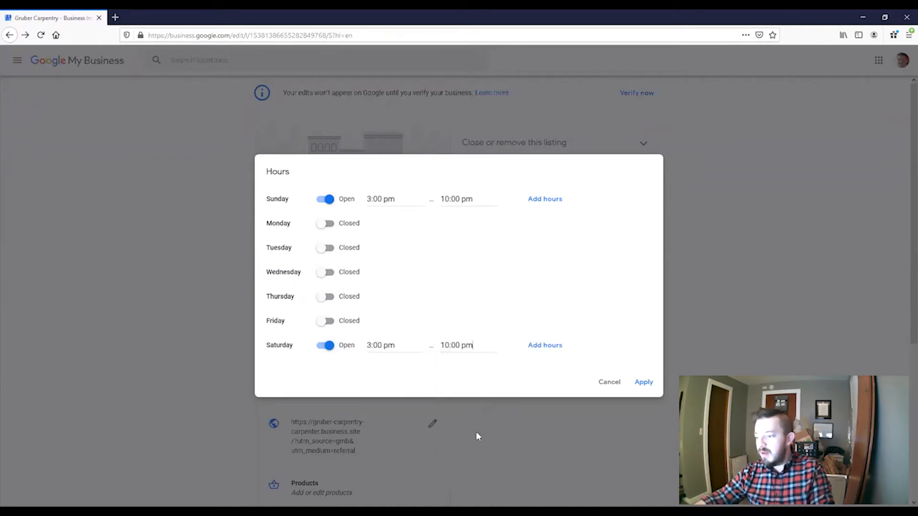
{"action": "left_click", "coordinate": [643, 383]}
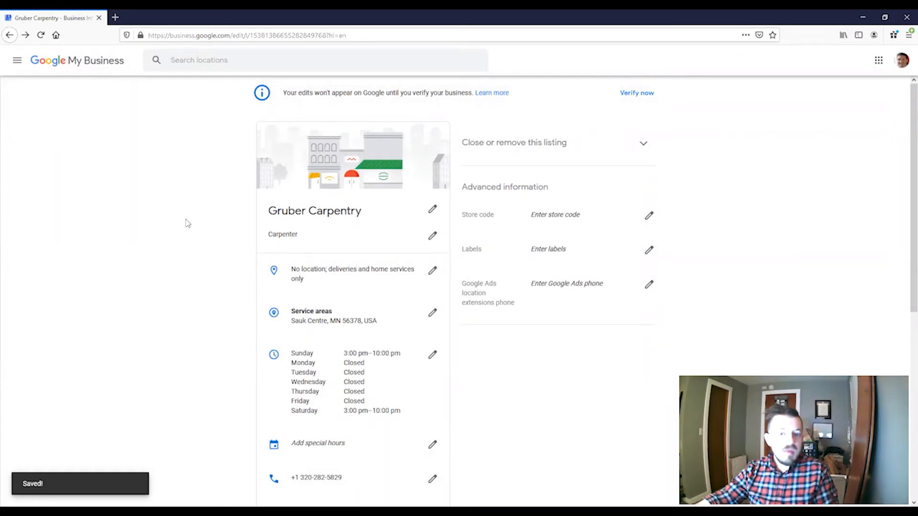
- Keep Carpenter as the primary category and add Woodworker as an additional category
{"action": "scroll", "coordinate": [230, 291], "scroll_direction": "down", "scroll_amount": 1}
{"action": "scroll", "coordinate": [230, 291], "scroll_direction": "down", "scroll_amount": 2}
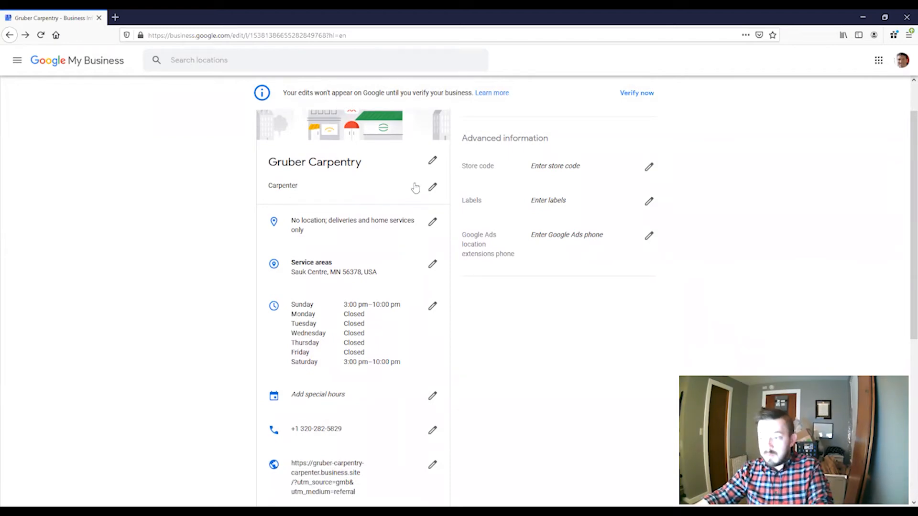
{"action": "left_click", "coordinate": [432, 187]}
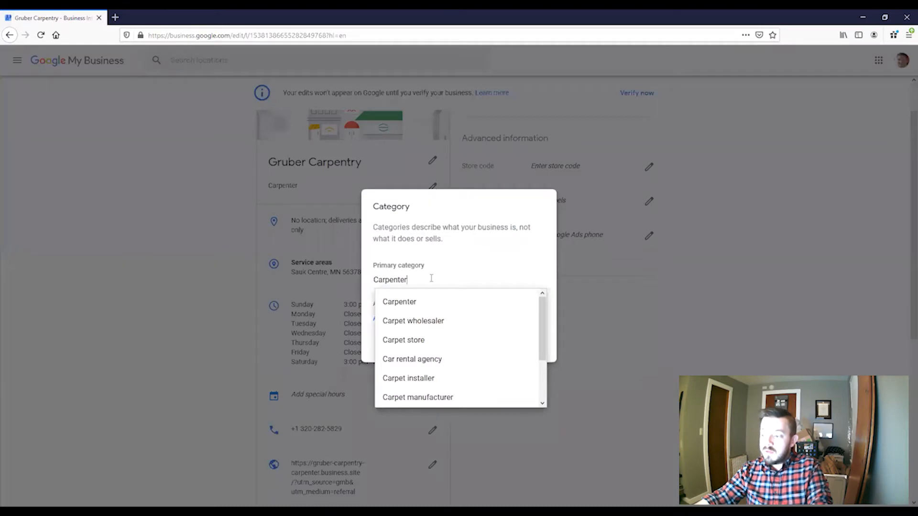
{"action": "left_click", "coordinate": [439, 301]}
{"action": "left_click", "coordinate": [404, 318]}
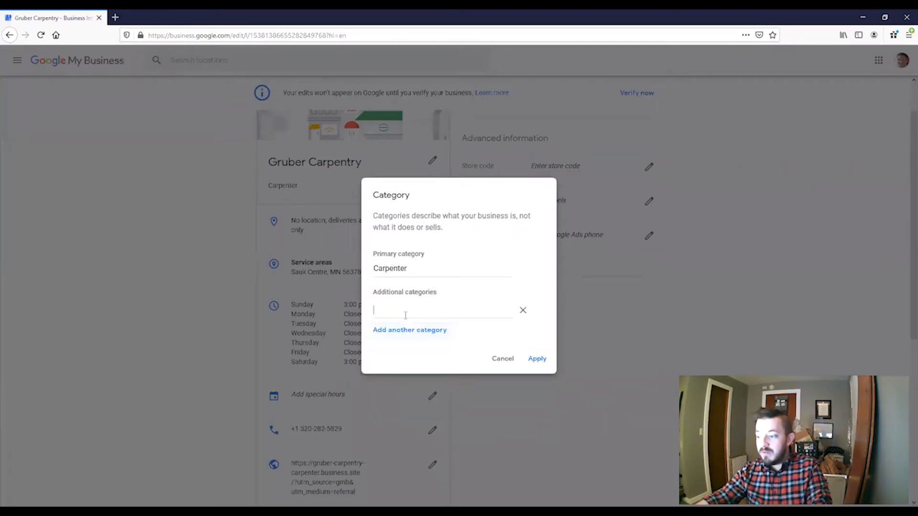
{"action": "type", "text": "Woodw"}
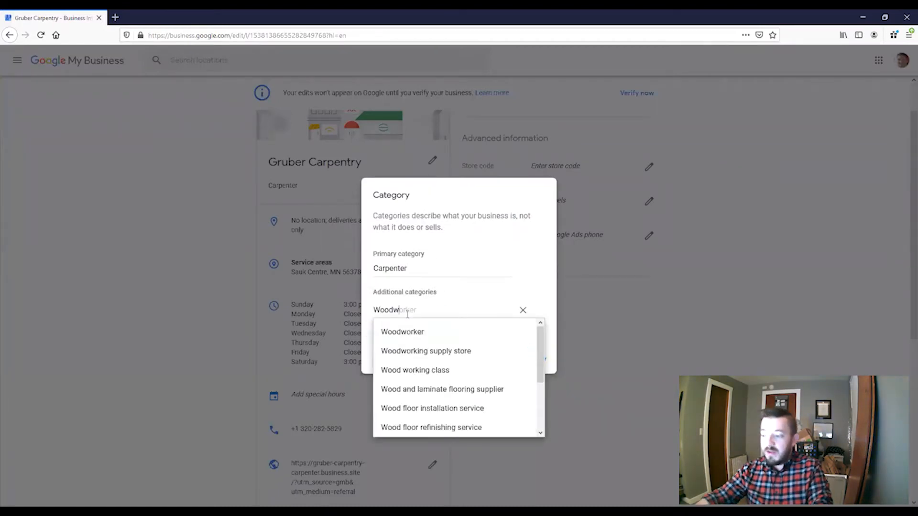
{"action": "left_click", "coordinate": [405, 331]}
- Remove the mistakenly added bank category and apply Carpenter plus Woodworker
{"action": "left_click", "coordinate": [409, 330]}
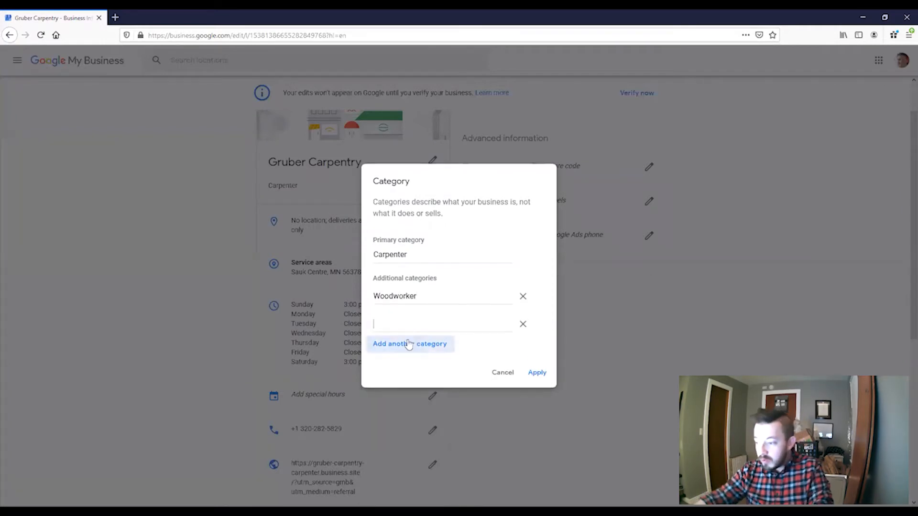
{"action": "type", "text": "bank"}
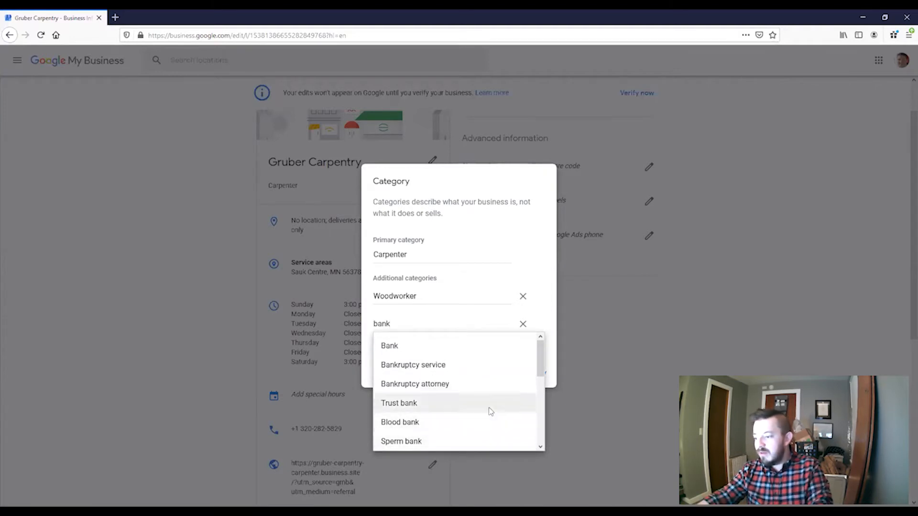
{"action": "scroll", "coordinate": [488, 409], "scroll_direction": "down", "scroll_amount": 3}
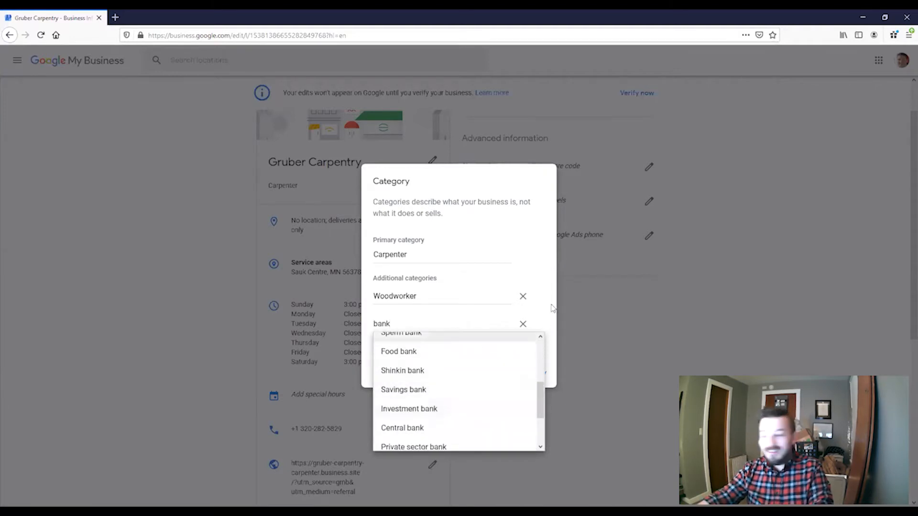
{"action": "left_click", "coordinate": [523, 323]}
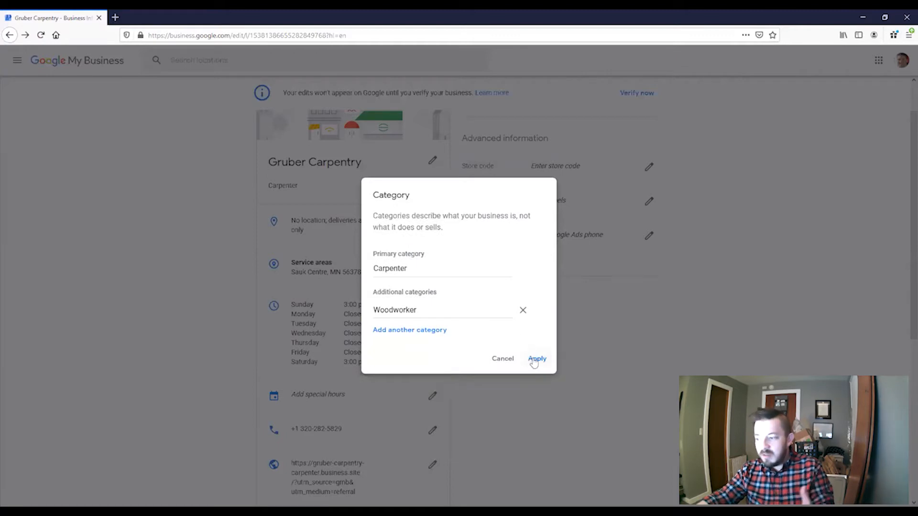
{"action": "left_click", "coordinate": [536, 359]}
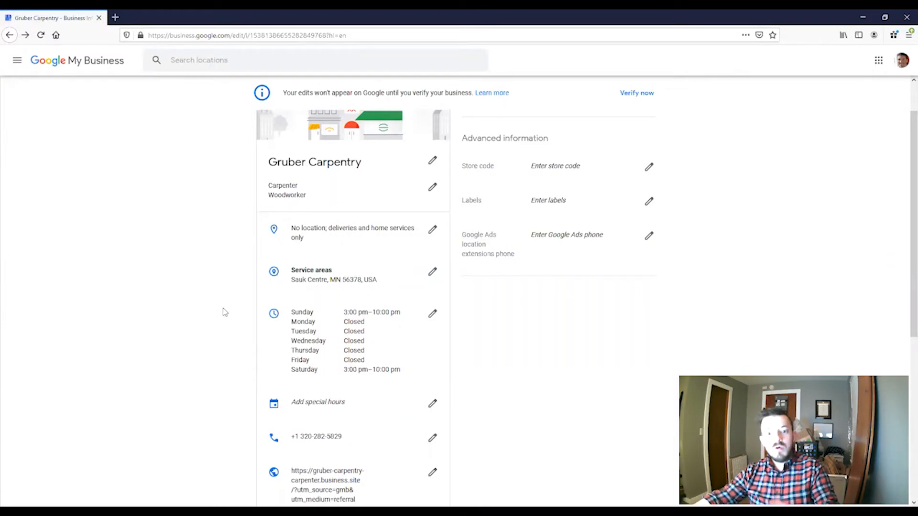
- Add special hours marking February 14, 2020 as Closed, then go to the products section
{"action": "scroll", "coordinate": [225, 312], "scroll_direction": "down", "scroll_amount": 3}
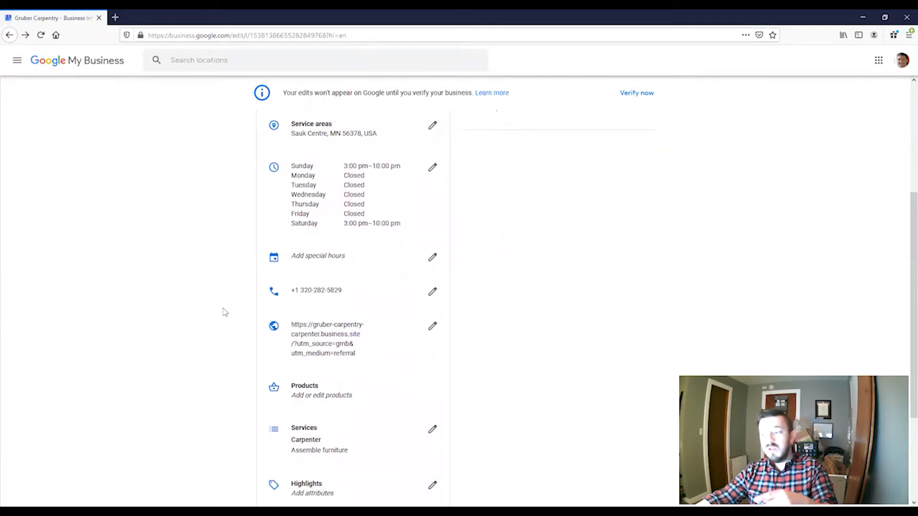
{"action": "scroll", "coordinate": [225, 312], "scroll_direction": "down", "scroll_amount": 1}
{"action": "left_click", "coordinate": [326, 208]}
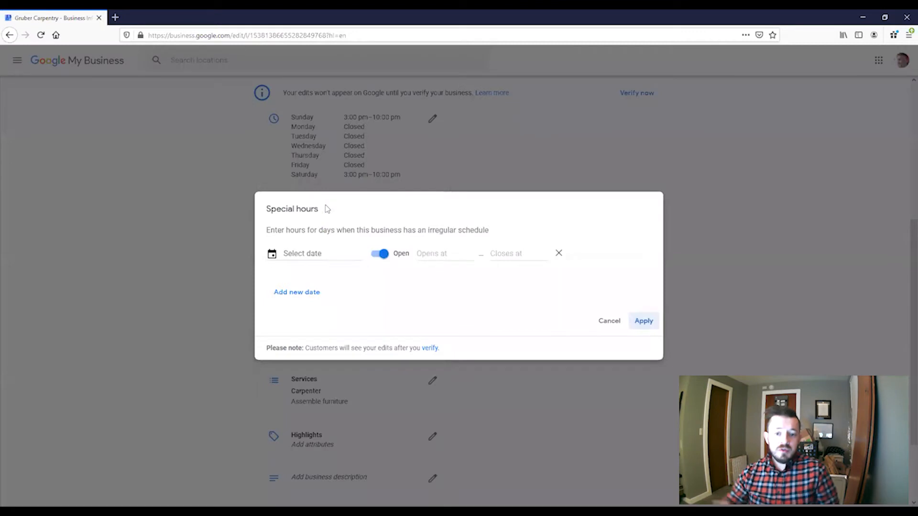
{"action": "left_click", "coordinate": [320, 254]}
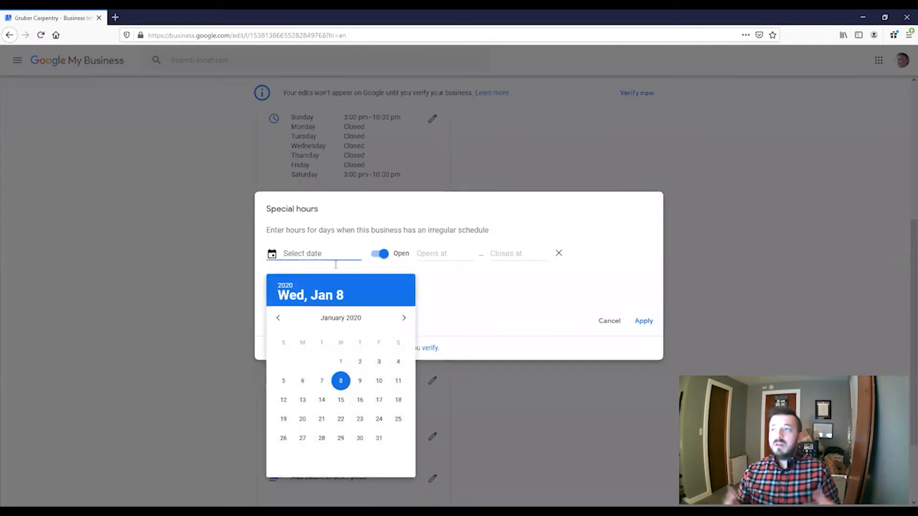
{"action": "left_click", "coordinate": [403, 318]}
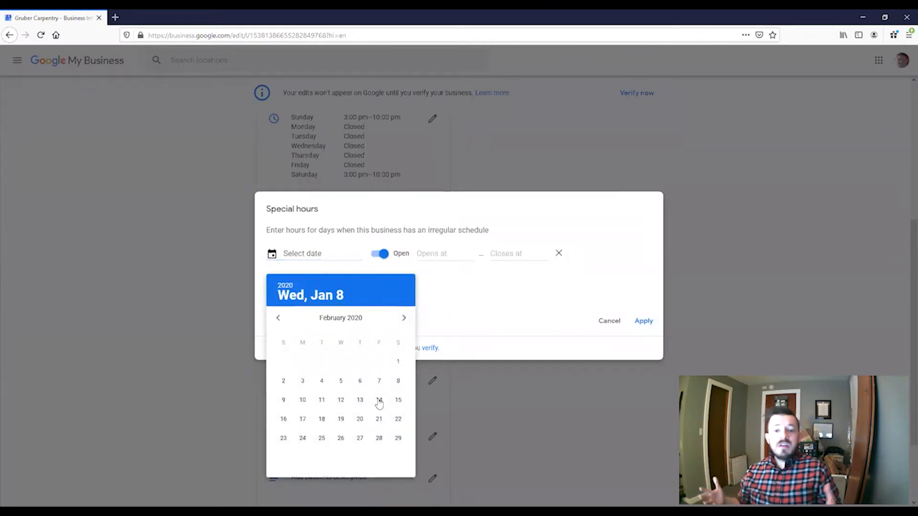
{"action": "left_click", "coordinate": [379, 401]}
{"action": "left_click", "coordinate": [384, 255]}
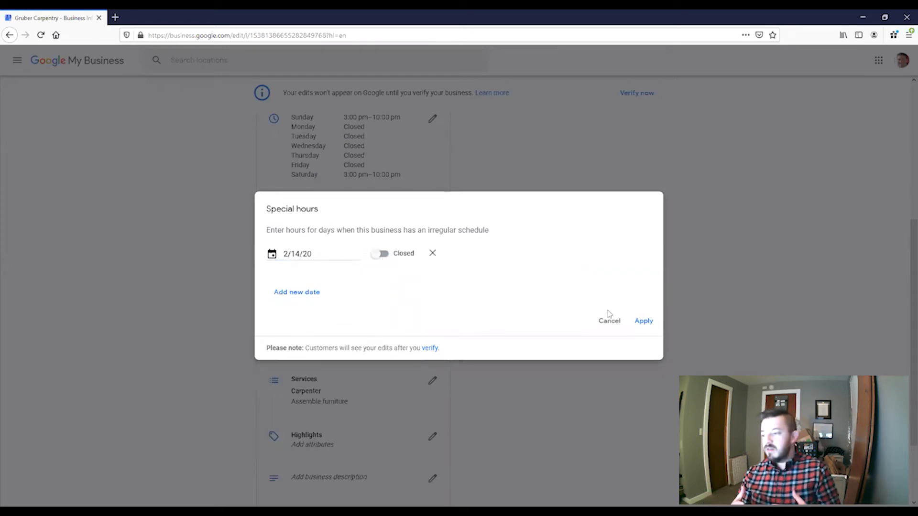
{"action": "left_click", "coordinate": [645, 322]}
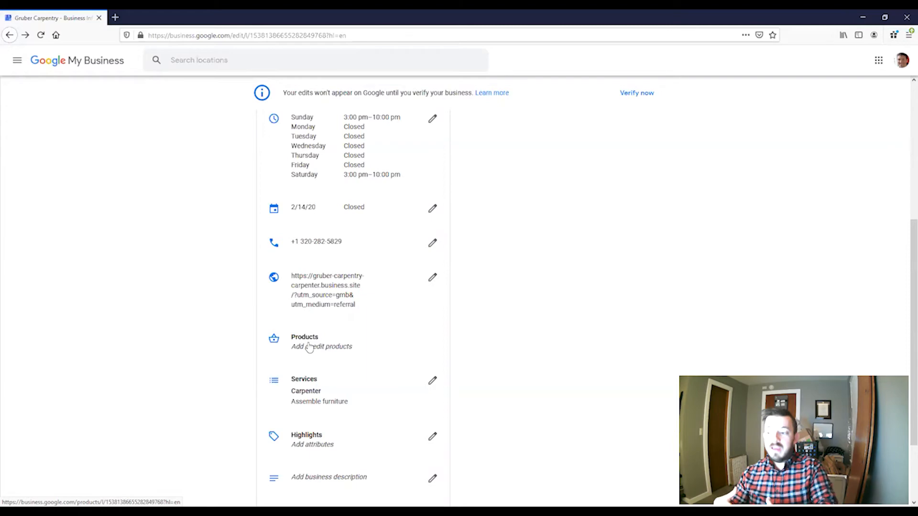
{"action": "left_click", "coordinate": [309, 347]}
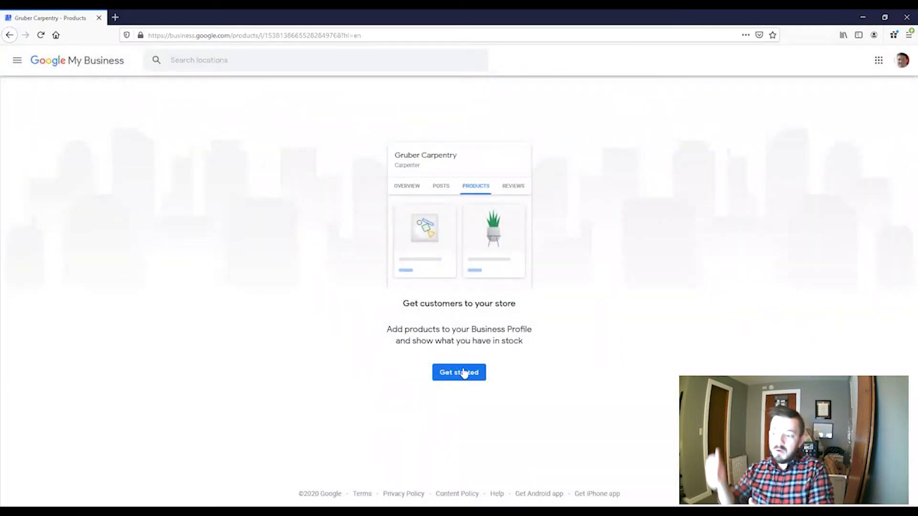
{"action": "left_click", "coordinate": [466, 372]}
{"action": "scroll", "coordinate": [300, 261], "scroll_direction": "down", "scroll_amount": 1}
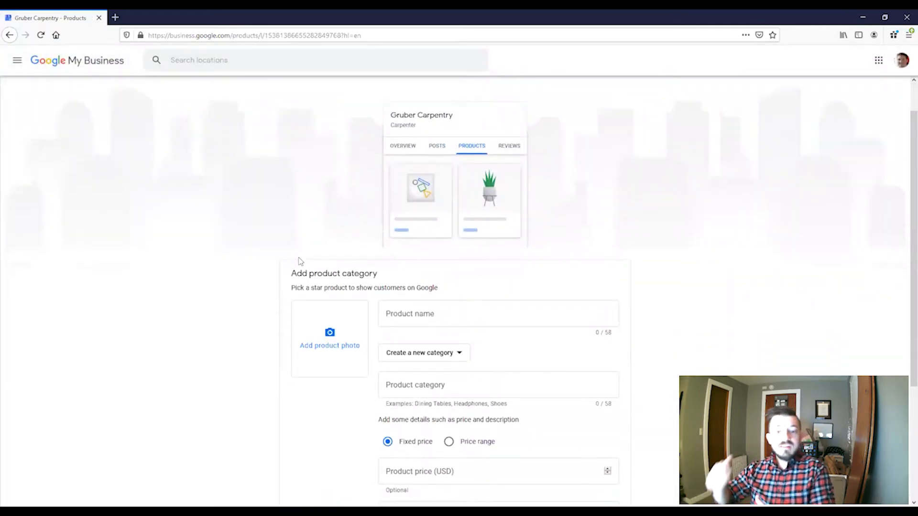
{"action": "scroll", "coordinate": [301, 261], "scroll_direction": "down", "scroll_amount": 3}
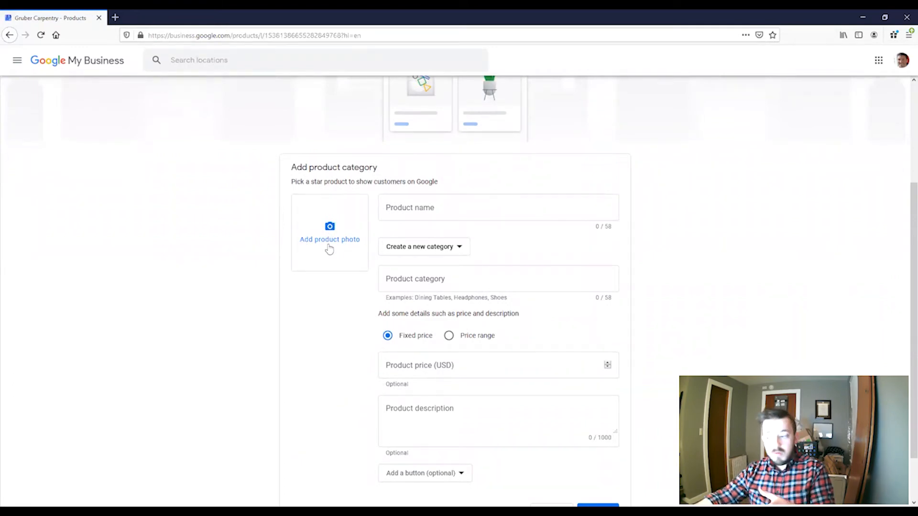
{"action": "left_click", "coordinate": [445, 205]}
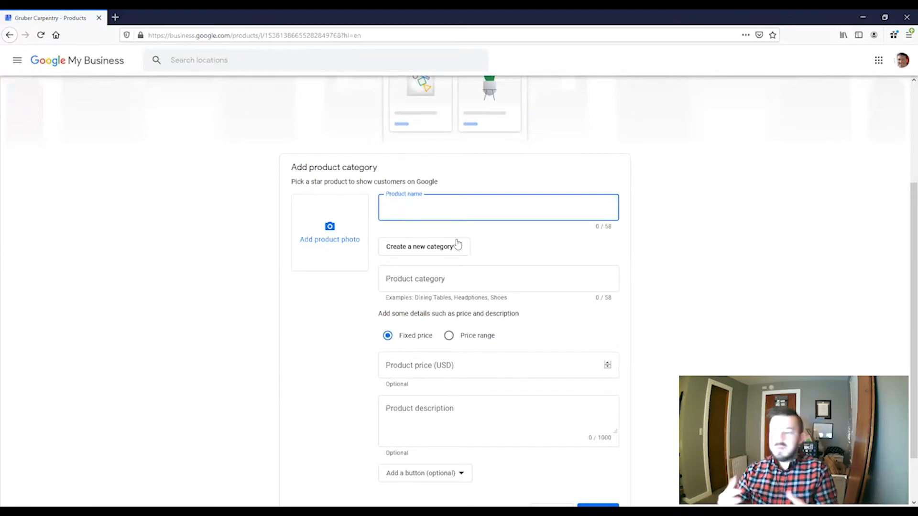
{"action": "left_click", "coordinate": [457, 245]}
{"action": "left_click", "coordinate": [456, 246]}
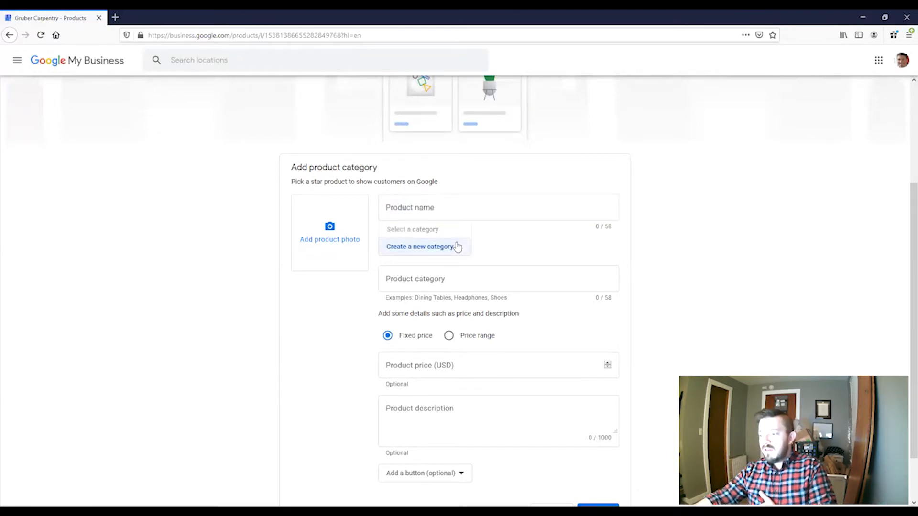
{"action": "left_click", "coordinate": [457, 280]}
{"action": "left_click", "coordinate": [406, 363]}
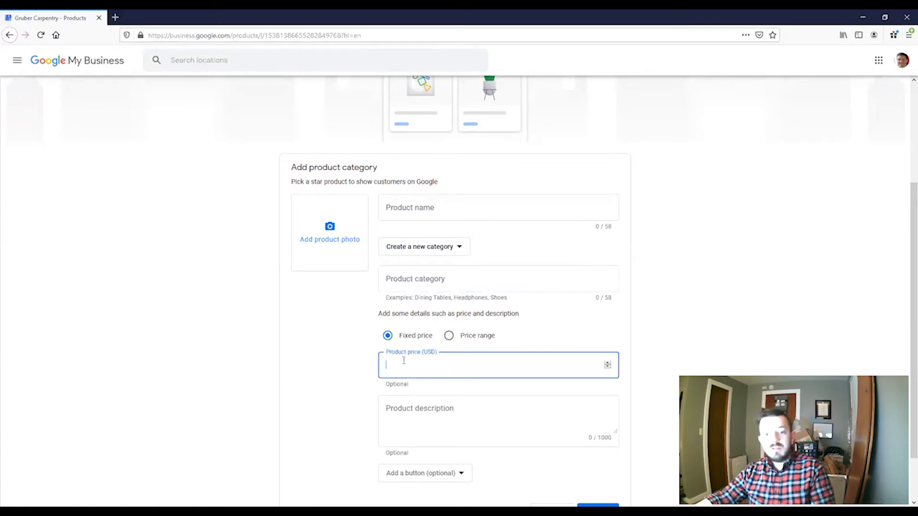
{"action": "scroll", "coordinate": [334, 364], "scroll_direction": "down", "scroll_amount": 2}
{"action": "left_click", "coordinate": [476, 358]}
{"action": "left_click", "coordinate": [432, 413]}
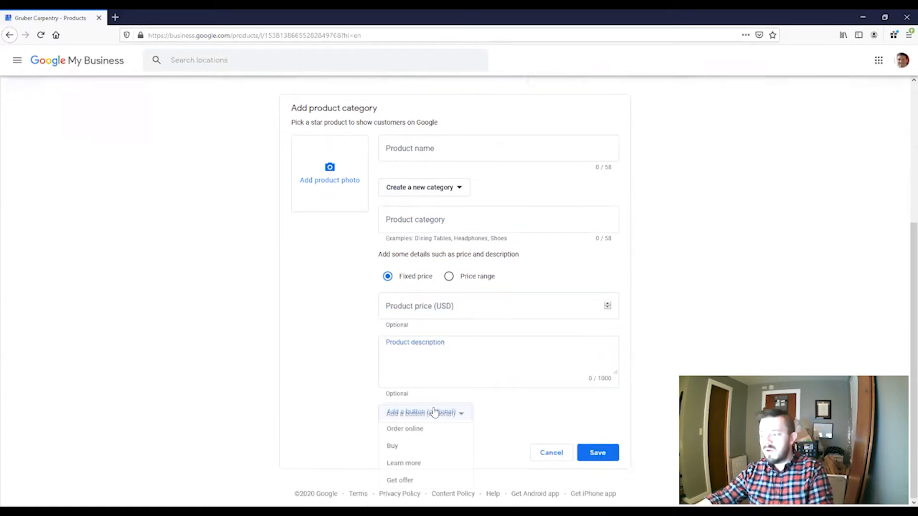
{"action": "left_click", "coordinate": [428, 479]}
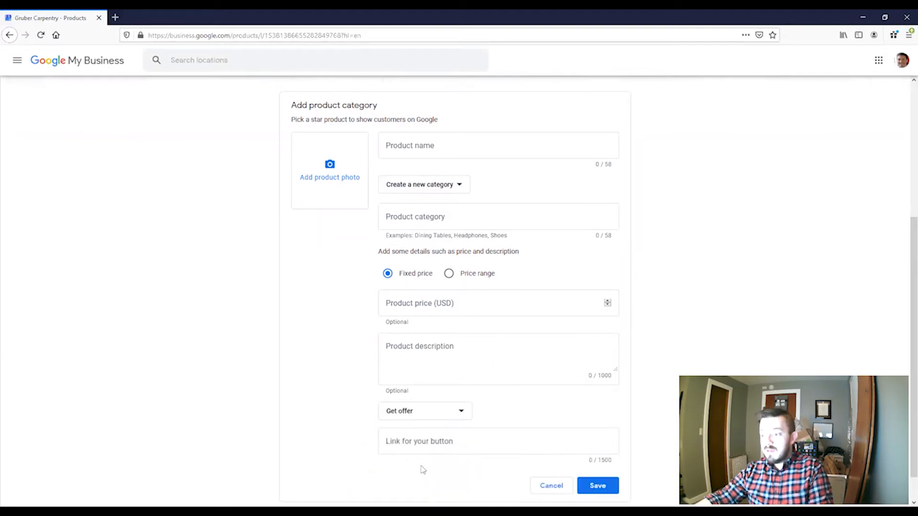
{"action": "scroll", "coordinate": [422, 469], "scroll_direction": "down", "scroll_amount": 1}
{"action": "left_click", "coordinate": [454, 407]}
{"action": "left_click", "coordinate": [548, 454]}
{"action": "scroll", "coordinate": [310, 230], "scroll_direction": "down", "scroll_amount": 5}
{"action": "scroll", "coordinate": [308, 238], "scroll_direction": "down", "scroll_amount": 4}
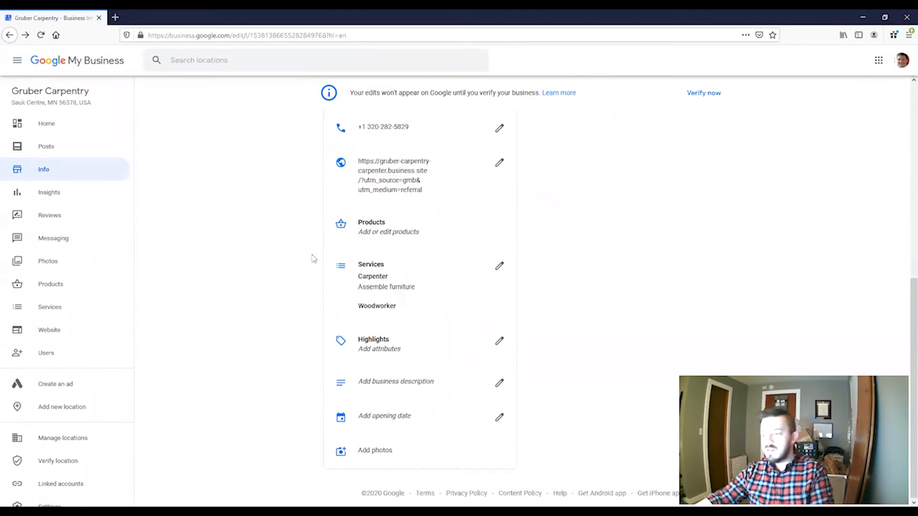
- Open Gruber Carpentry's Highlights attributes, which offer only a Women-Led option
{"action": "left_click", "coordinate": [374, 348]}
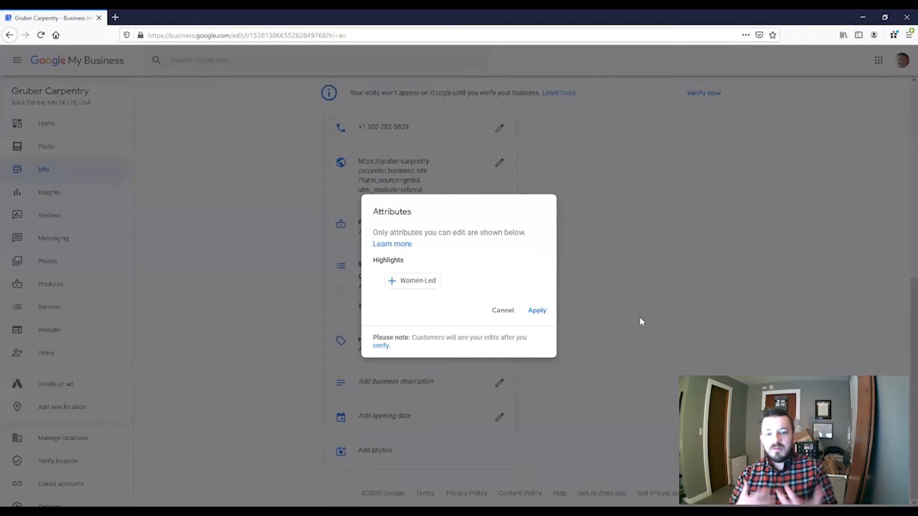
- Dismiss the Attributes, business description and opening date editors without setting anything
{"action": "left_click", "coordinate": [502, 312]}
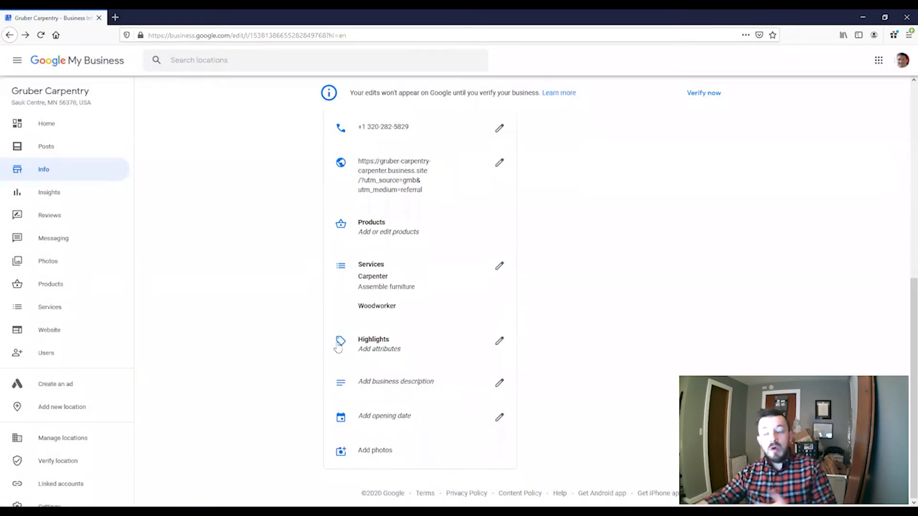
{"action": "left_click", "coordinate": [387, 381]}
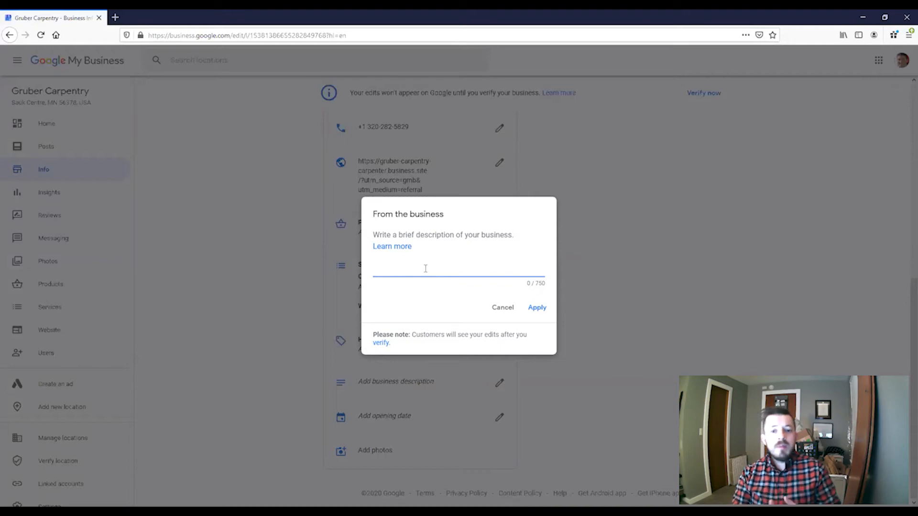
{"action": "left_click", "coordinate": [500, 311]}
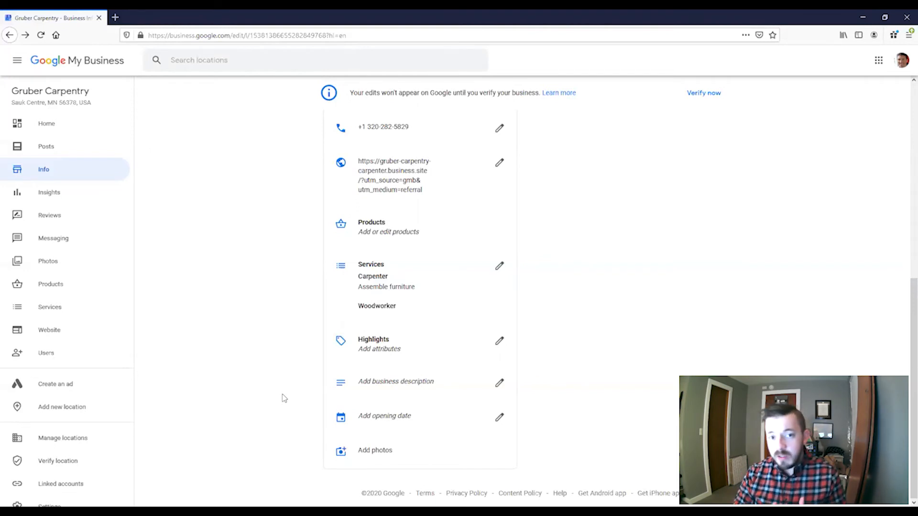
{"action": "left_click", "coordinate": [412, 416]}
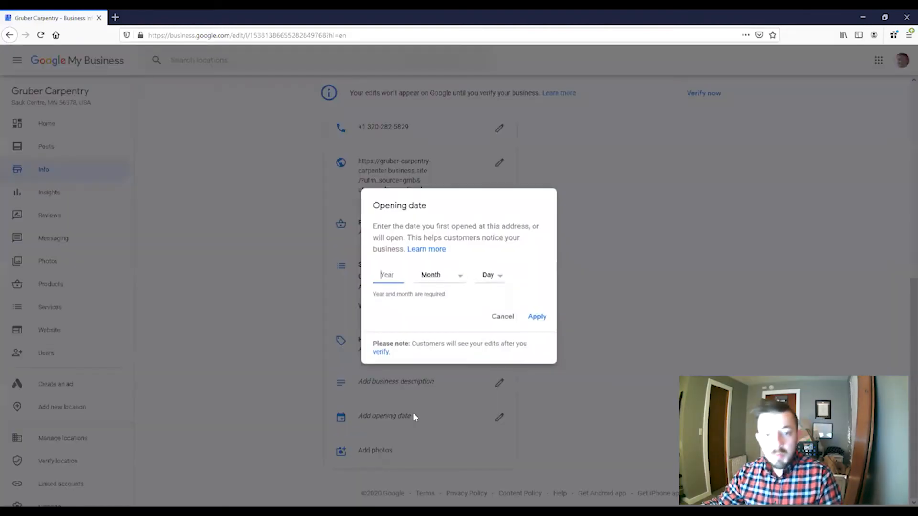
{"action": "left_click", "coordinate": [501, 319]}
- Browse the Photos page's Video, Product, At work, Team and Identity categories
{"action": "left_click", "coordinate": [377, 459]}
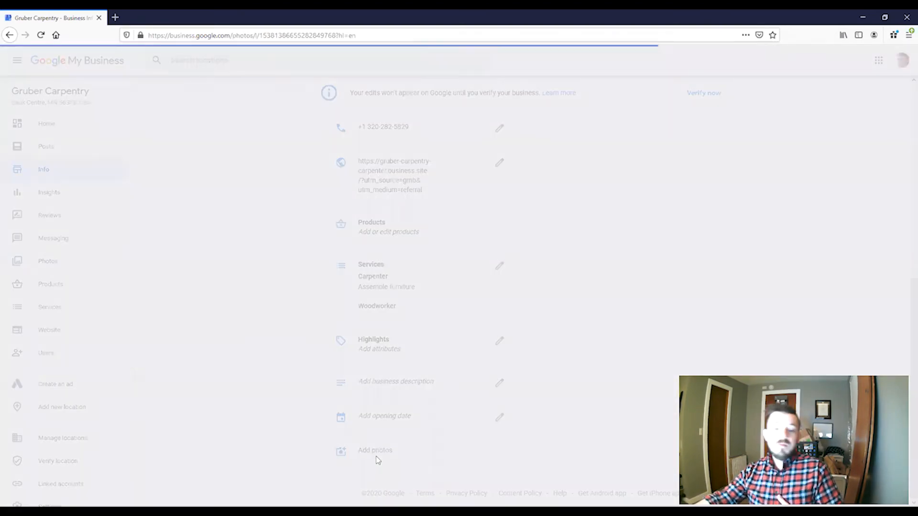
{"action": "scroll", "coordinate": [262, 309], "scroll_direction": "down", "scroll_amount": 2}
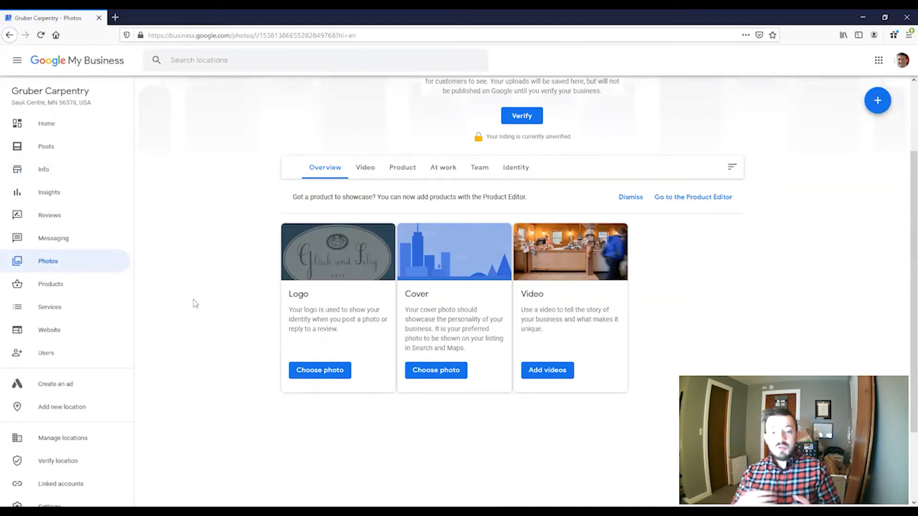
{"action": "scroll", "coordinate": [194, 301], "scroll_direction": "up", "scroll_amount": 2}
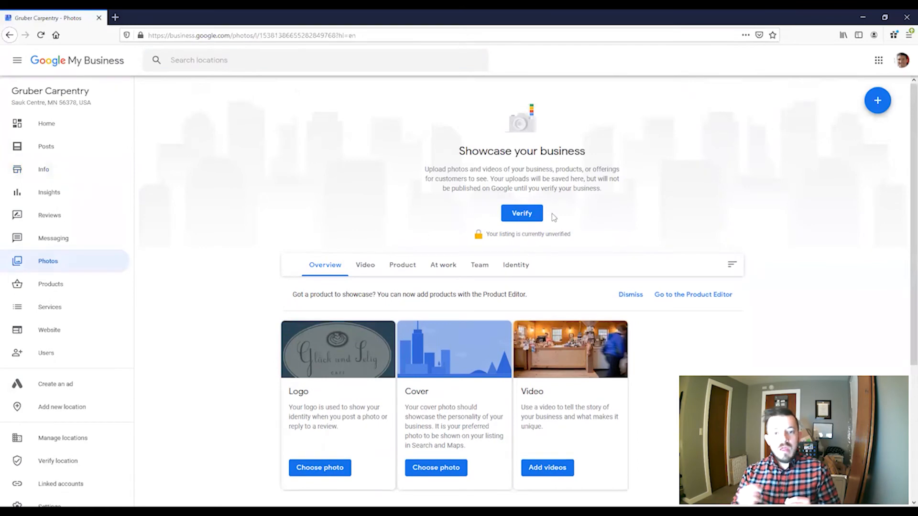
{"action": "left_click", "coordinate": [367, 266]}
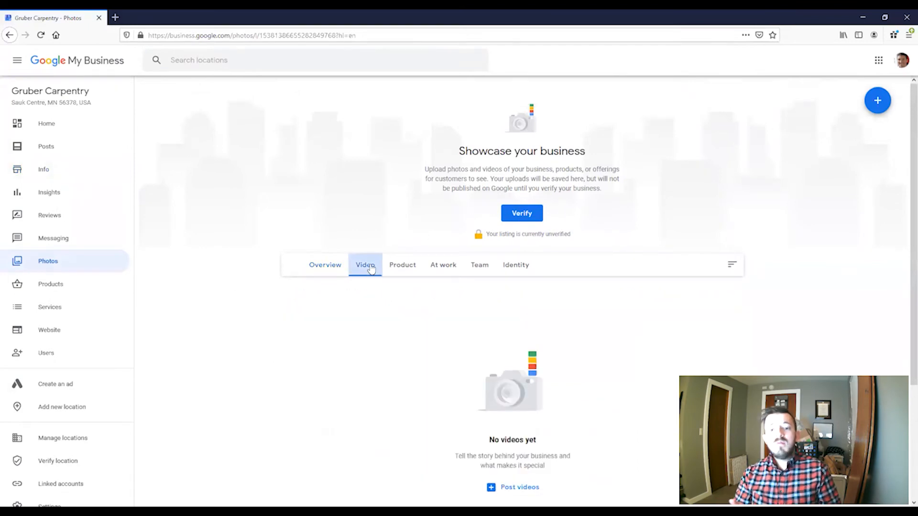
{"action": "left_click", "coordinate": [411, 271]}
{"action": "left_click", "coordinate": [447, 270]}
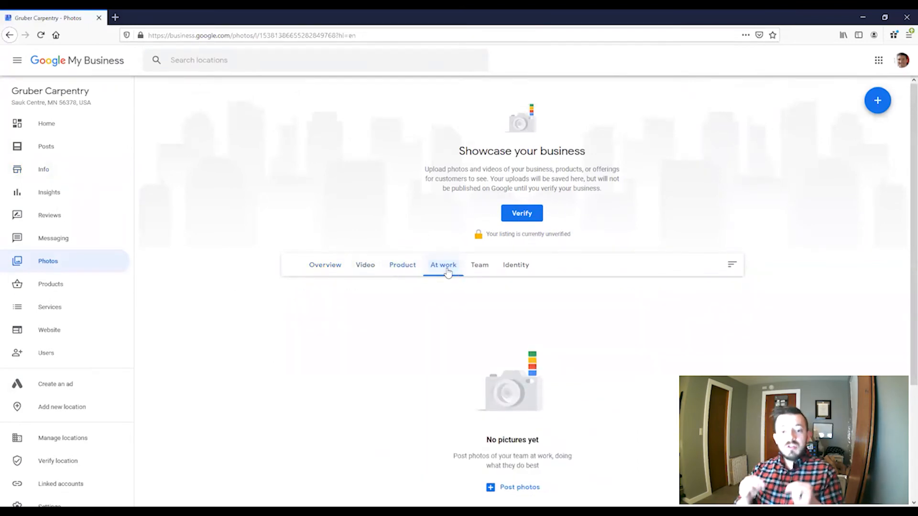
{"action": "left_click", "coordinate": [478, 269]}
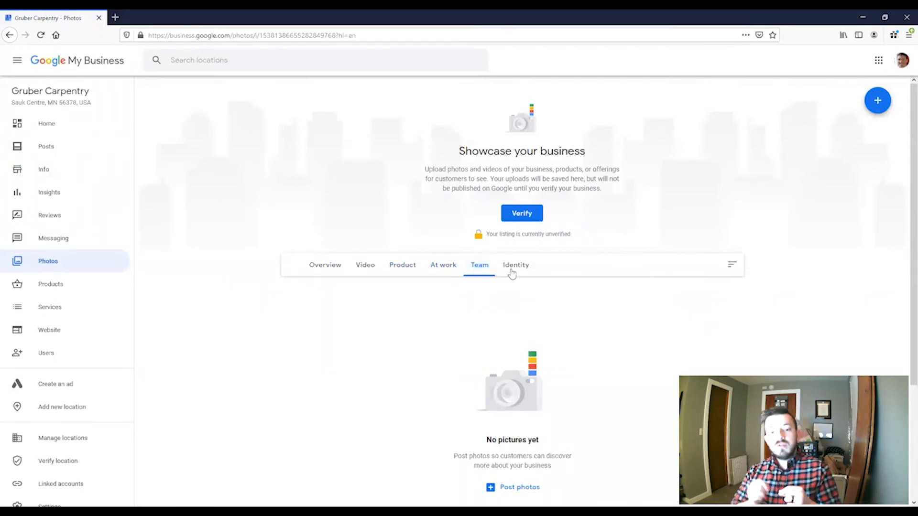
{"action": "left_click", "coordinate": [512, 273]}
- Step back through Team, At work, Product and Video to Overview, then return to Info
{"action": "left_click", "coordinate": [479, 271]}
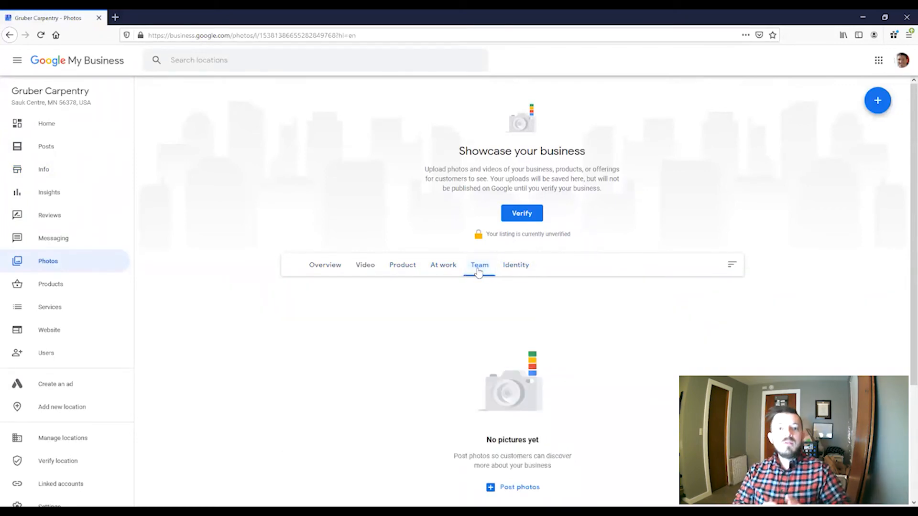
{"action": "left_click", "coordinate": [435, 270]}
{"action": "left_click", "coordinate": [404, 273]}
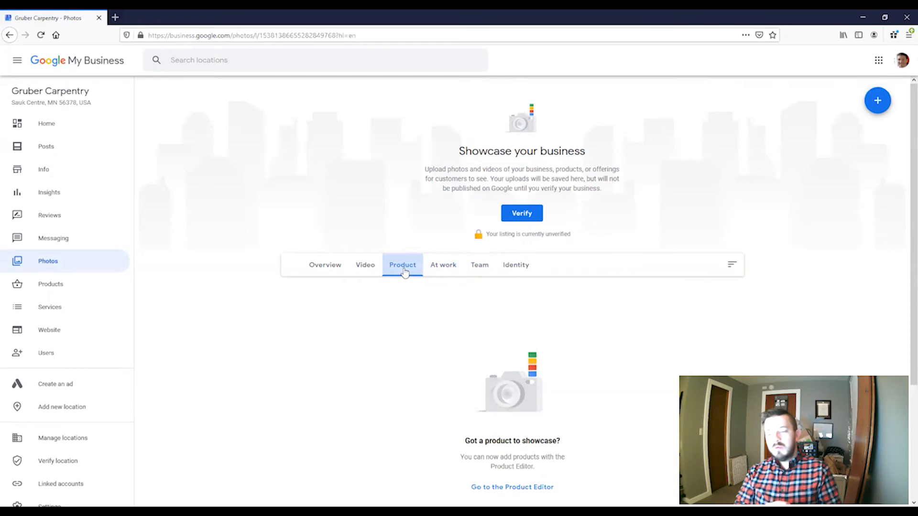
{"action": "left_click", "coordinate": [368, 270]}
{"action": "left_click", "coordinate": [327, 270]}
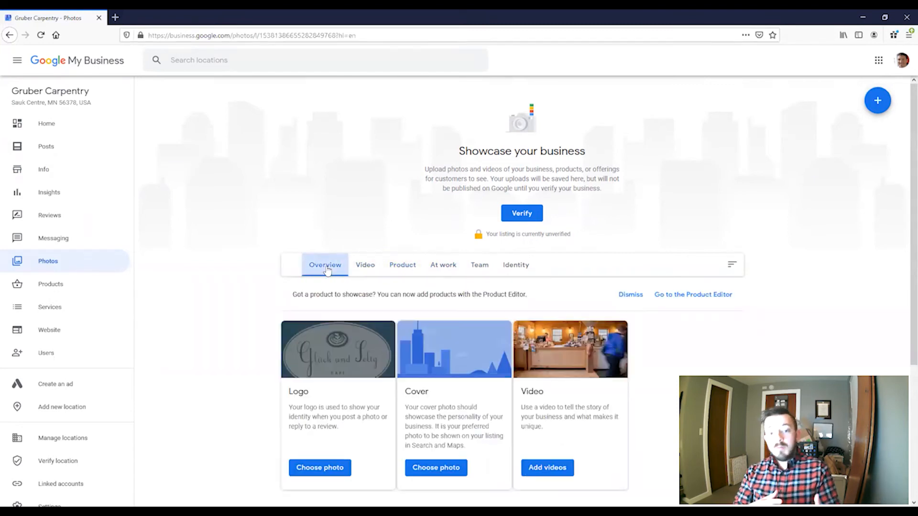
{"action": "left_click", "coordinate": [34, 173]}
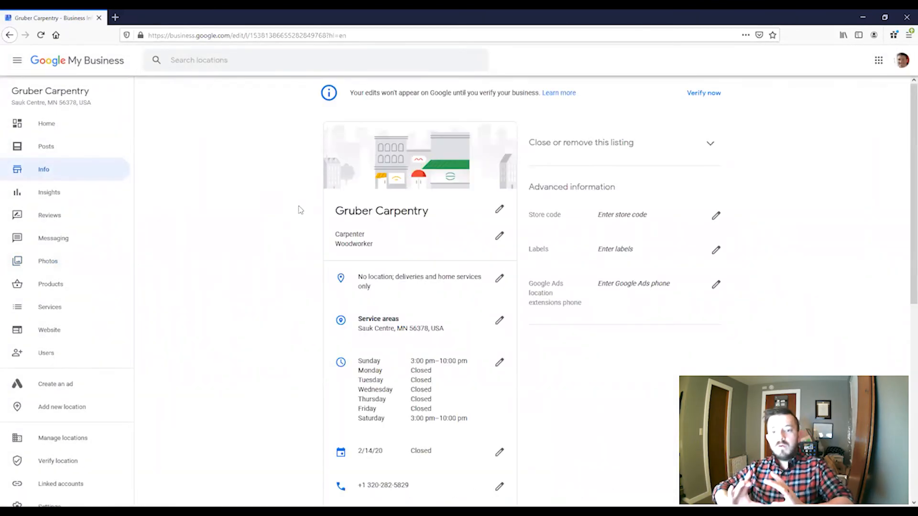
{"action": "scroll", "coordinate": [299, 210], "scroll_direction": "down", "scroll_amount": 8}
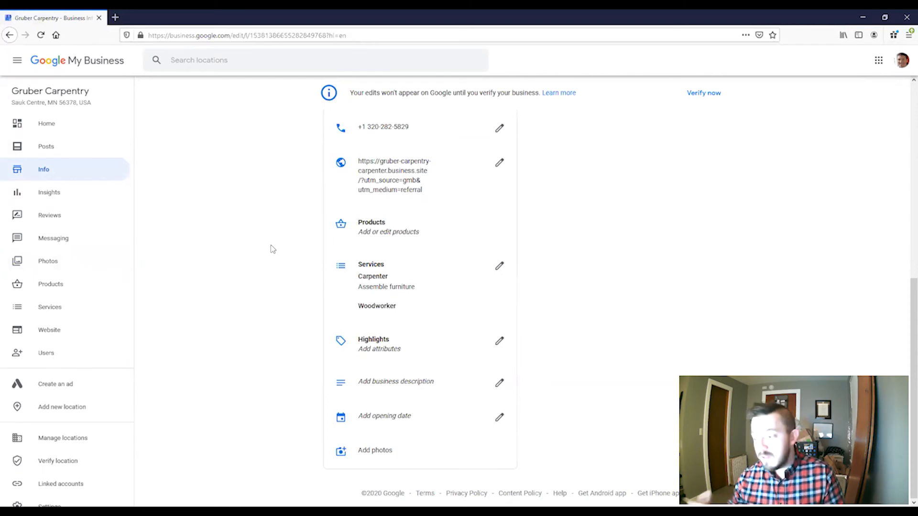
{"action": "scroll", "coordinate": [272, 246], "scroll_direction": "up", "scroll_amount": 3}
{"action": "scroll", "coordinate": [275, 246], "scroll_direction": "up", "scroll_amount": 5}
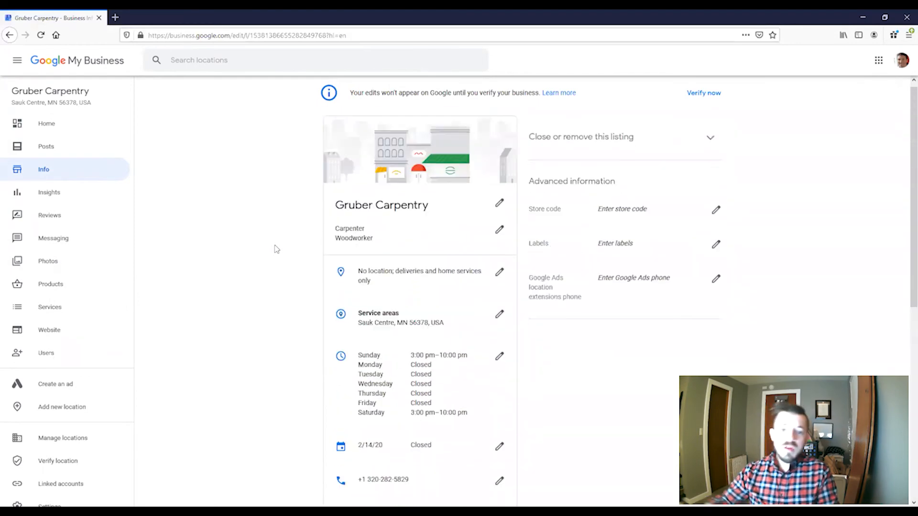
{"action": "left_click", "coordinate": [616, 215]}
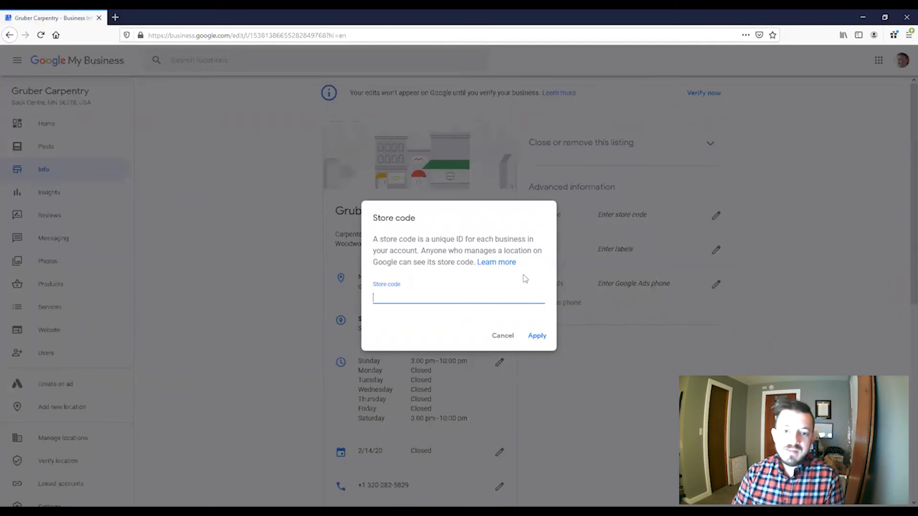
{"action": "left_click", "coordinate": [504, 334]}
{"action": "scroll", "coordinate": [332, 375], "scroll_direction": "down", "scroll_amount": 3}
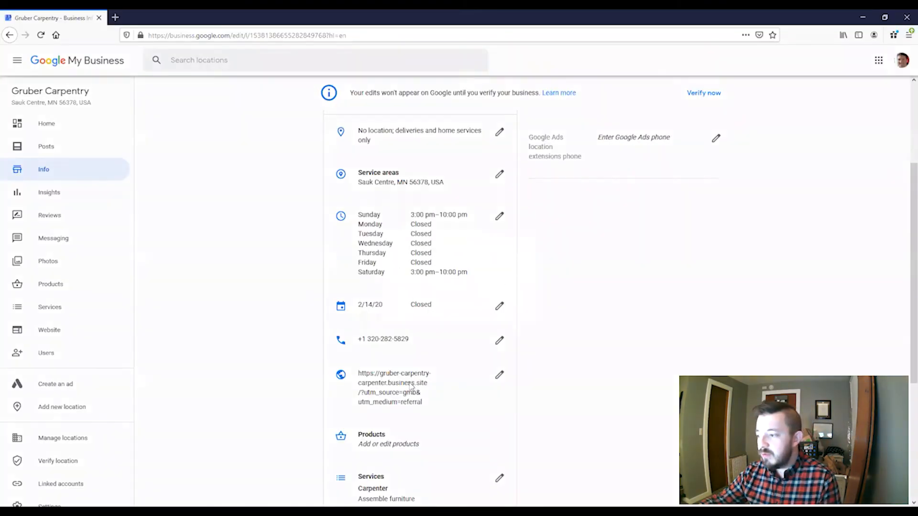
{"action": "left_click", "coordinate": [410, 386]}
- Copy the listing's Website URL and load it in a private browser window
{"action": "triple_click", "coordinate": [431, 278]}
{"action": "key", "text": "ctrl+c"}
{"action": "key", "text": "ctrl+shift+p"}
{"action": "key", "text": "ctrl+v"}
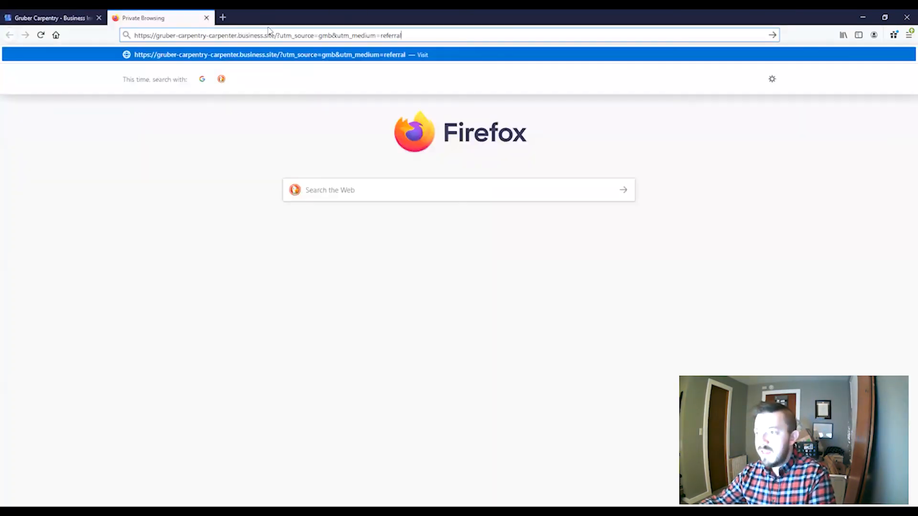
{"action": "key", "text": "Return"}
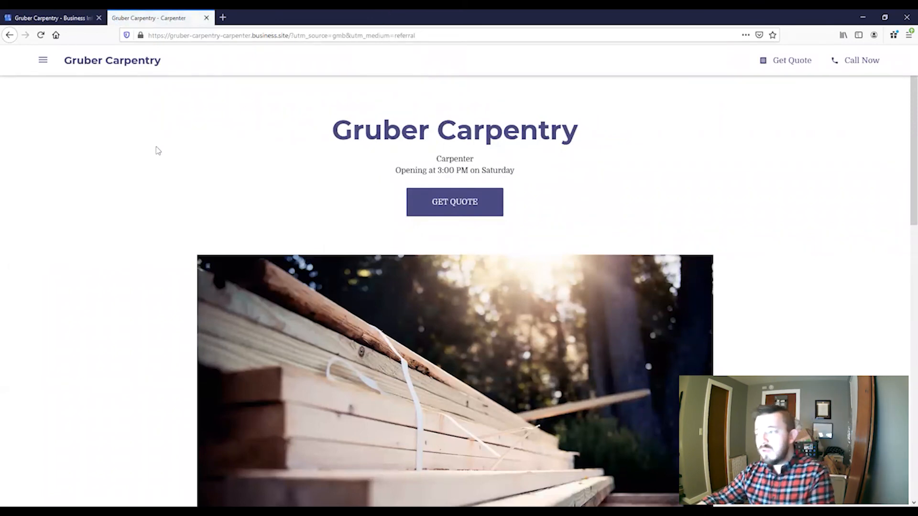
{"action": "scroll", "coordinate": [158, 148], "scroll_direction": "down", "scroll_amount": 2}
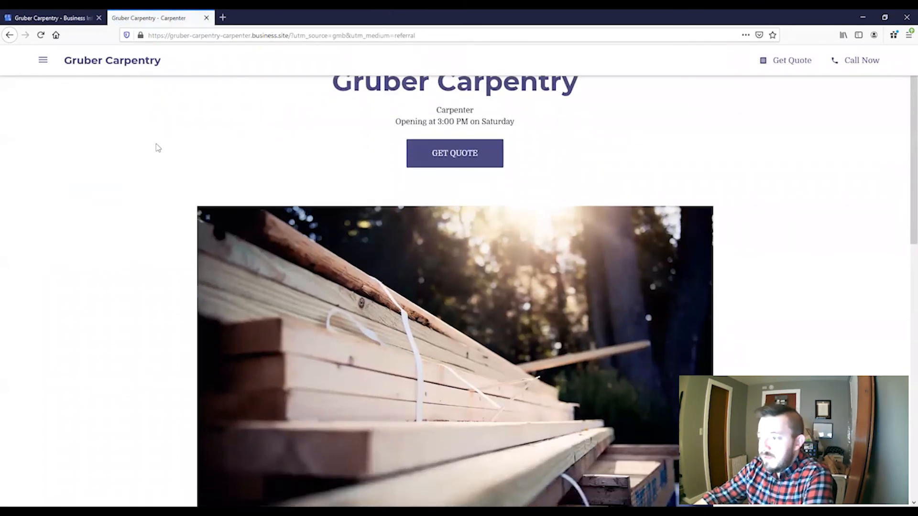
{"action": "scroll", "coordinate": [157, 149], "scroll_direction": "up", "scroll_amount": 2}
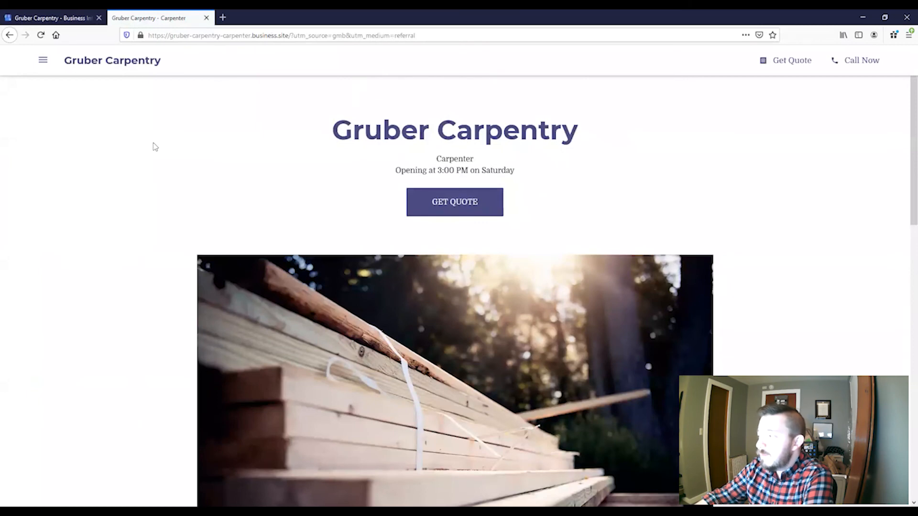
{"action": "scroll", "coordinate": [154, 143], "scroll_direction": "down", "scroll_amount": 4}
- Try the site's Get Quote form fields (Name, Phone, How can we help you?), then close it
{"action": "left_click", "coordinate": [475, 210]}
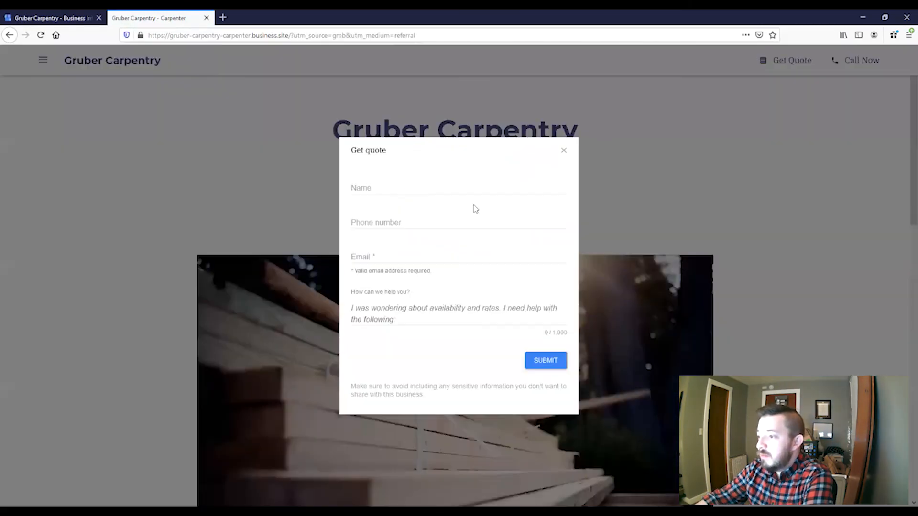
{"action": "left_click", "coordinate": [410, 188]}
{"action": "left_click", "coordinate": [398, 223]}
{"action": "left_click", "coordinate": [373, 251]}
{"action": "left_click", "coordinate": [386, 307]}
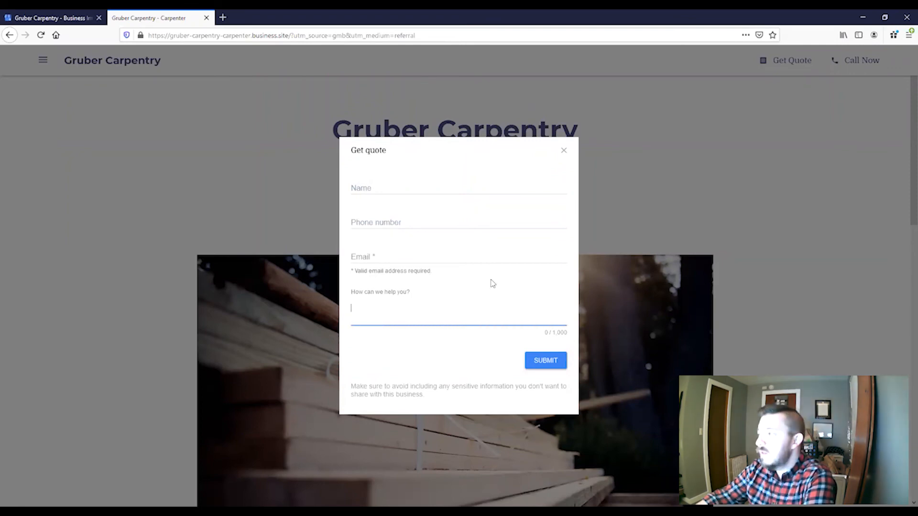
{"action": "left_click", "coordinate": [565, 150]}
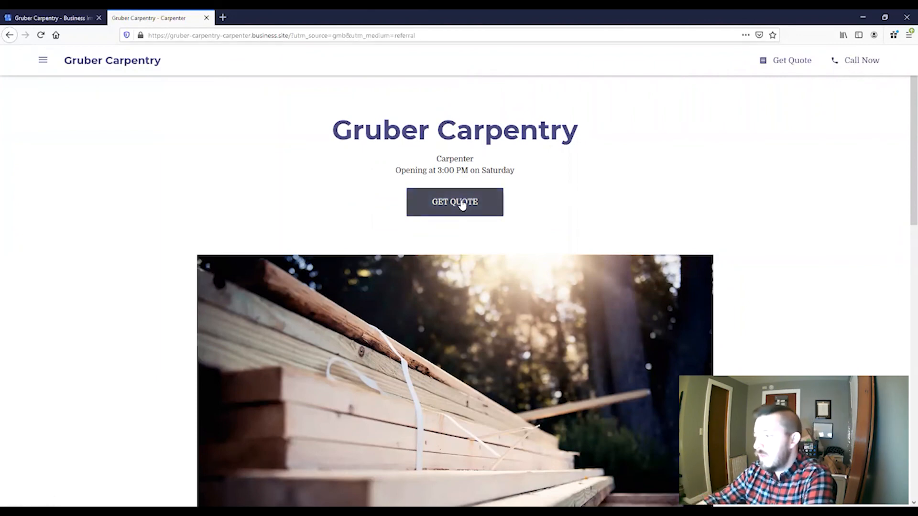
{"action": "scroll", "coordinate": [638, 205], "scroll_direction": "down", "scroll_amount": 3}
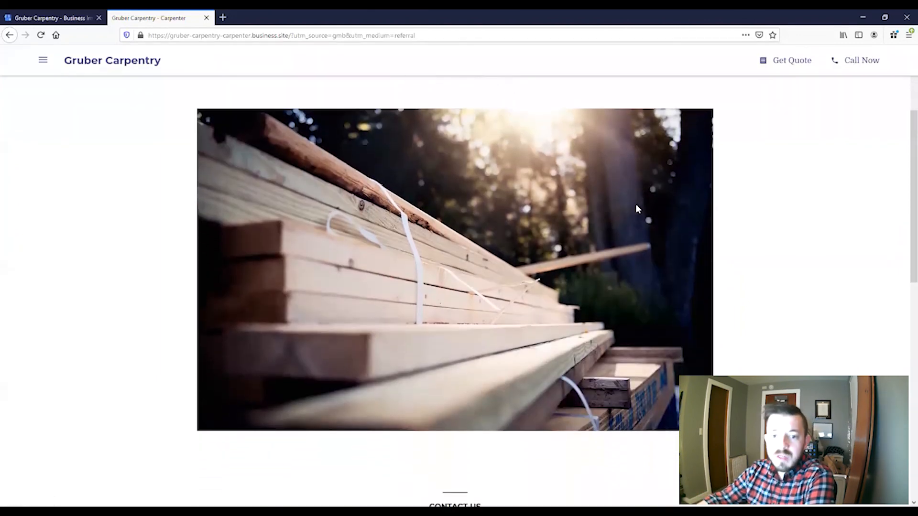
{"action": "scroll", "coordinate": [637, 208], "scroll_direction": "up", "scroll_amount": 3}
{"action": "mouse_move", "coordinate": [394, 167]}
{"action": "left_mouse_down"}
{"action": "mouse_move", "coordinate": [478, 165]}
{"action": "mouse_move", "coordinate": [395, 168]}
{"action": "left_mouse_up"}
{"action": "left_click", "coordinate": [402, 168]}
{"action": "scroll", "coordinate": [528, 188], "scroll_direction": "down", "scroll_amount": 4}
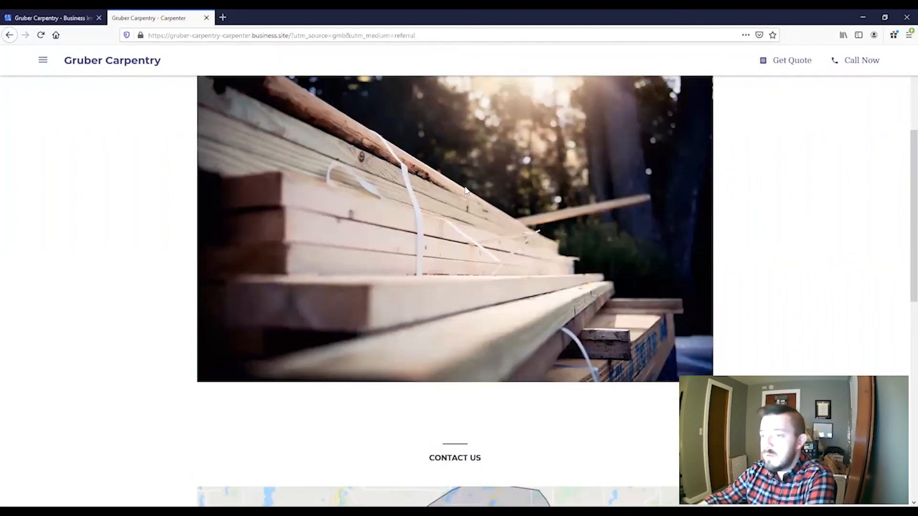
{"action": "scroll", "coordinate": [466, 190], "scroll_direction": "down", "scroll_amount": 7}
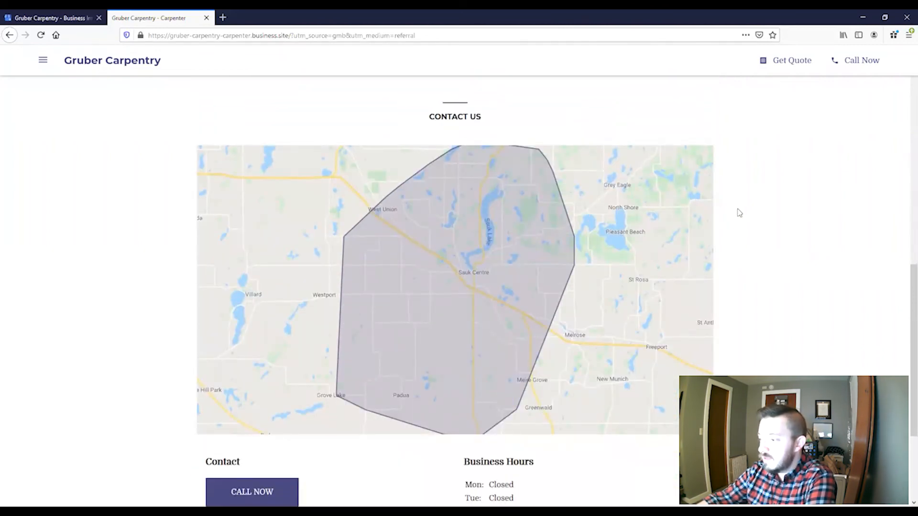
{"action": "scroll", "coordinate": [786, 239], "scroll_direction": "down", "scroll_amount": 3}
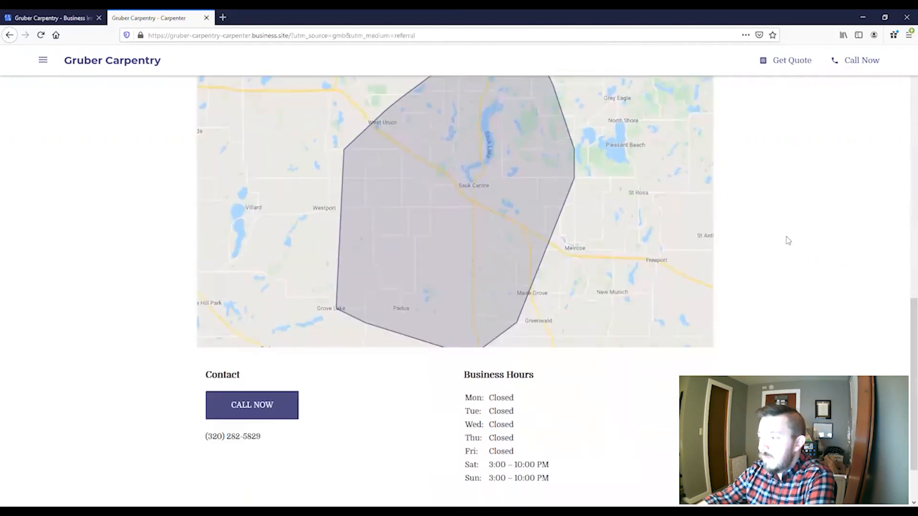
{"action": "left_click_drag", "start_coordinate": [471, 314], "coordinate": [580, 388]}
{"action": "left_click", "coordinate": [580, 387]}
{"action": "left_click_drag", "start_coordinate": [235, 366], "coordinate": [291, 365]}
{"action": "left_click", "coordinate": [293, 367]}
{"action": "scroll", "coordinate": [494, 369], "scroll_direction": "up", "scroll_amount": 15}
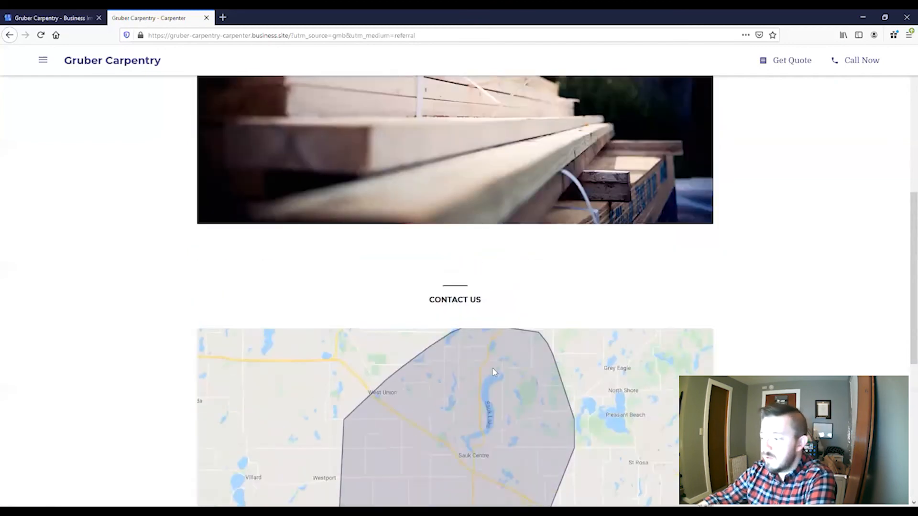